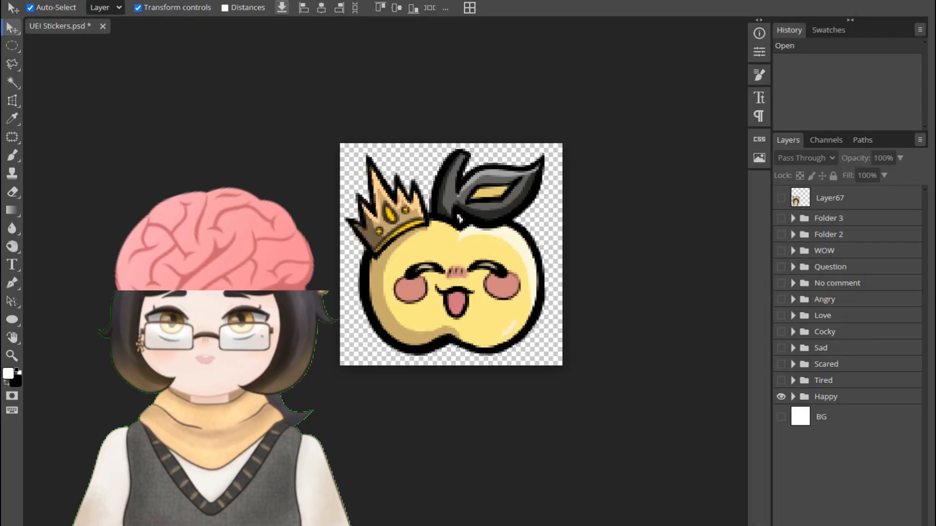
Hide the Happy emote folder and toggle the other expression folders' visibility to preview their artwork
left_click(781, 396)
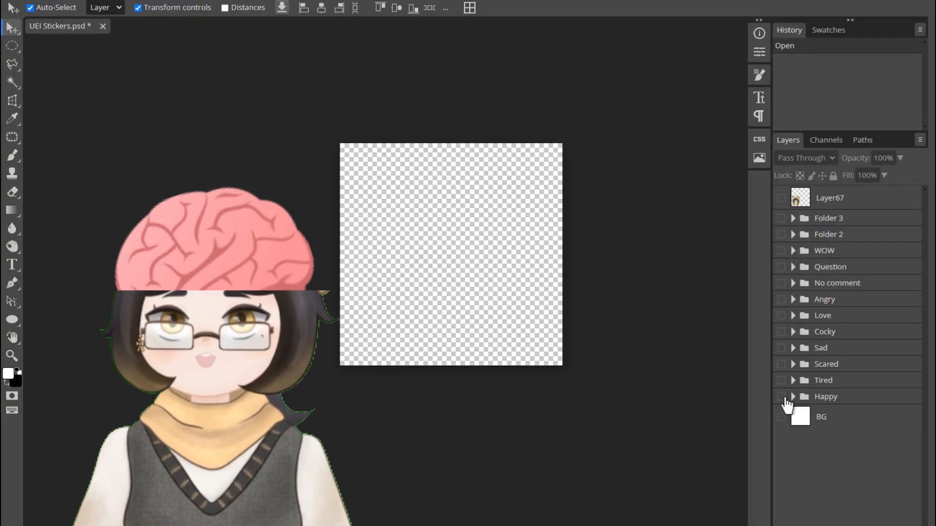
left_click(780, 332)
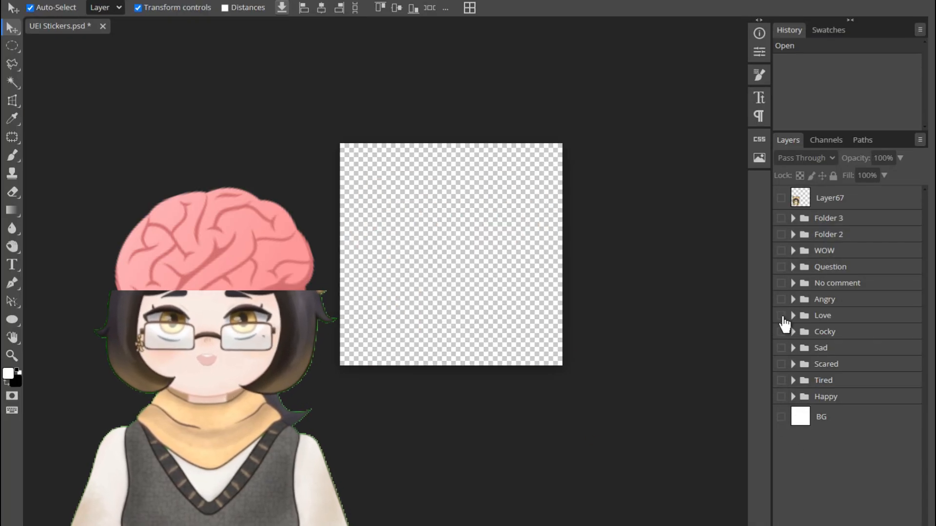
left_click(782, 284)
left_click(780, 283)
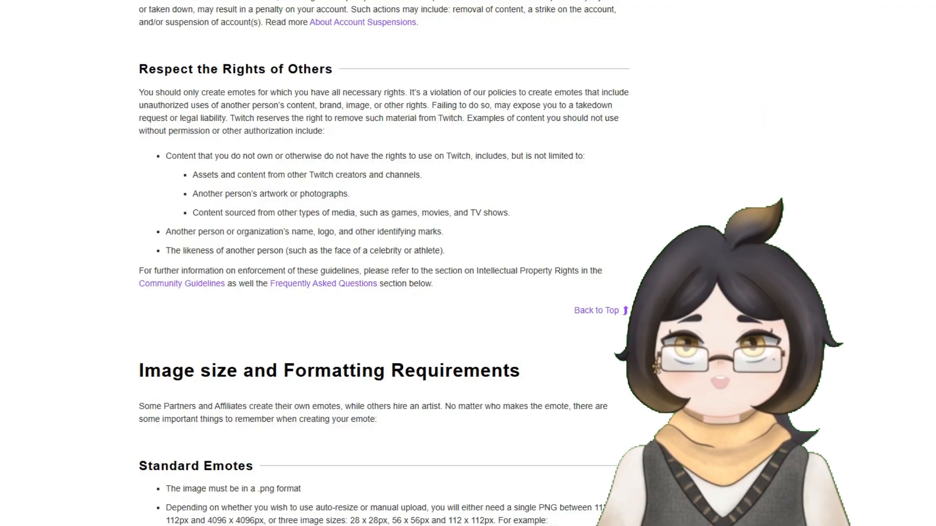
Read the Twitch image size and formatting requirements for standard and animated emotes
scroll(384, 263, "down", 8)
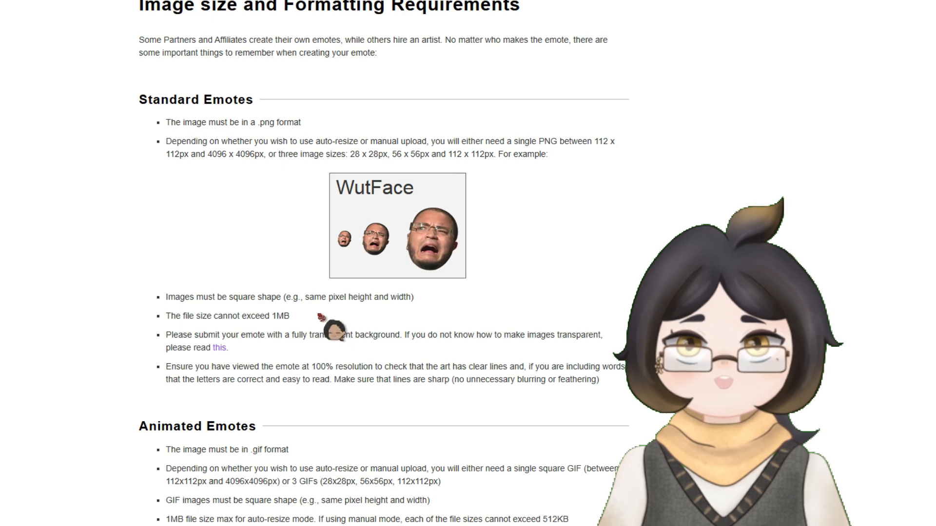
scroll(335, 336, "down", 4)
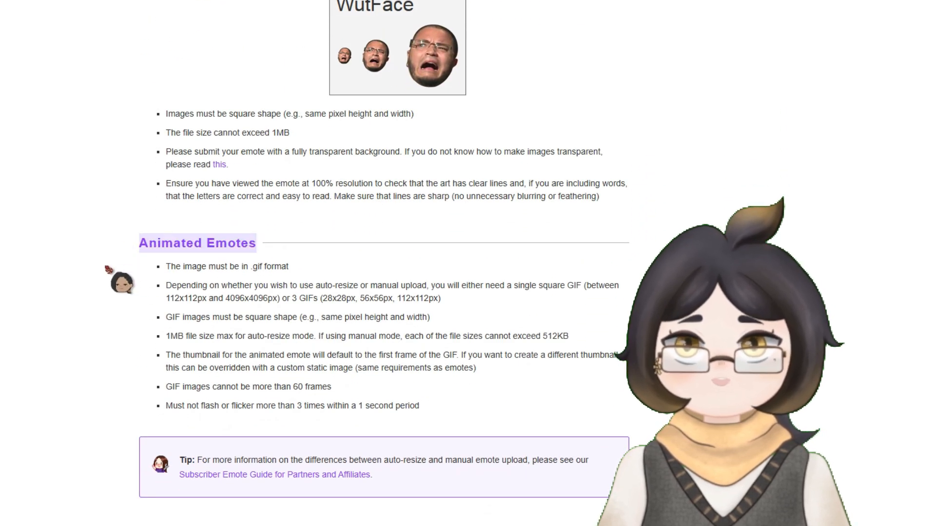
scroll(181, 250, "down", 1)
left_click_drag(166, 224, 426, 253)
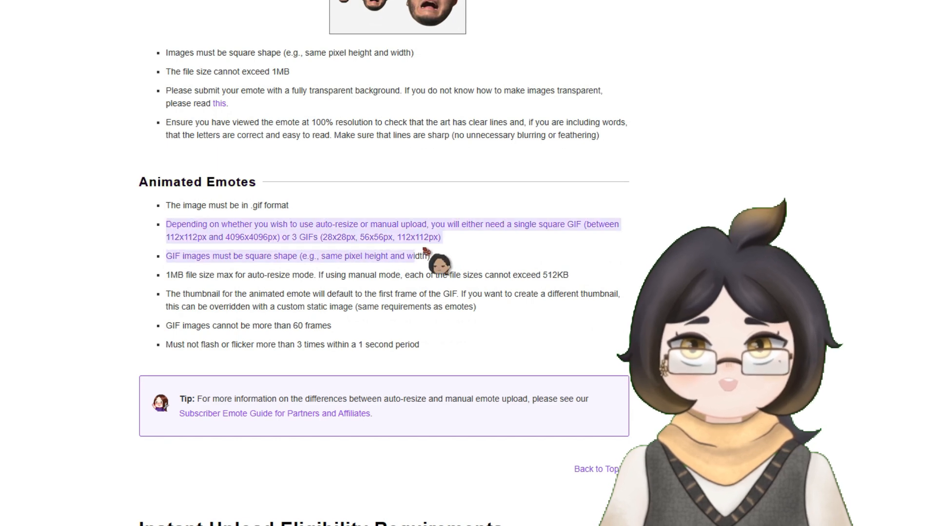
left_click(403, 236)
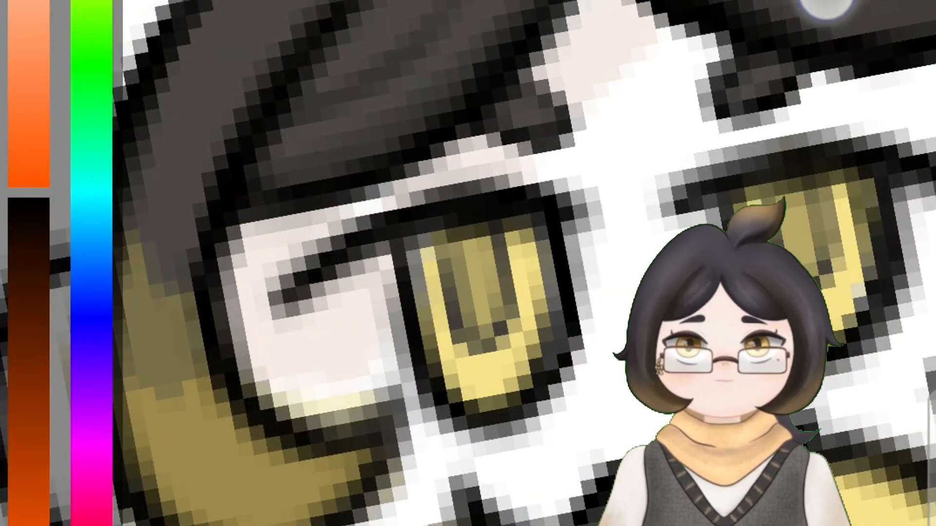
Paint the character's face in the pale skin colour around the eyes and between the hair outlines
left_click(582, 207)
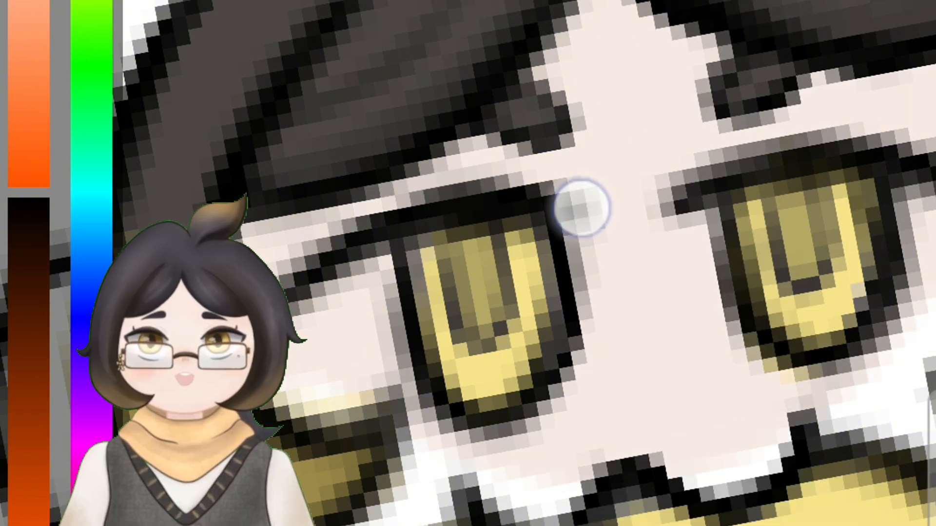
key("ctrl+z")
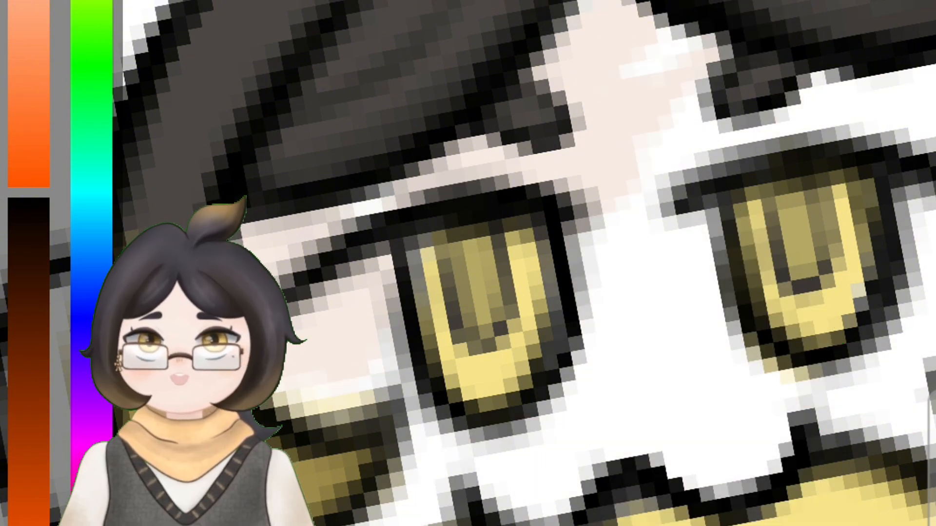
left_click(491, 449)
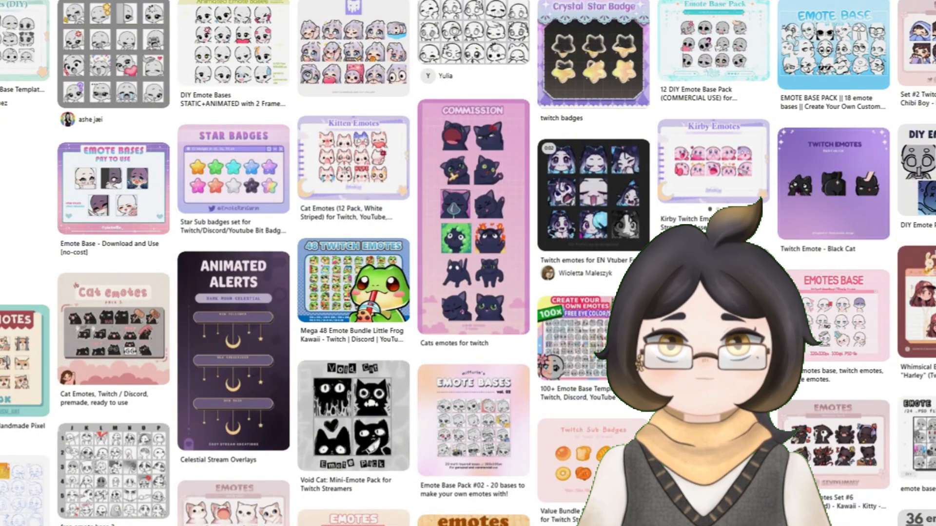
Browse the pinned Twitch emote packs, emote bases and a cat-eared character emote for reference
scroll(468, 264, "down", 3)
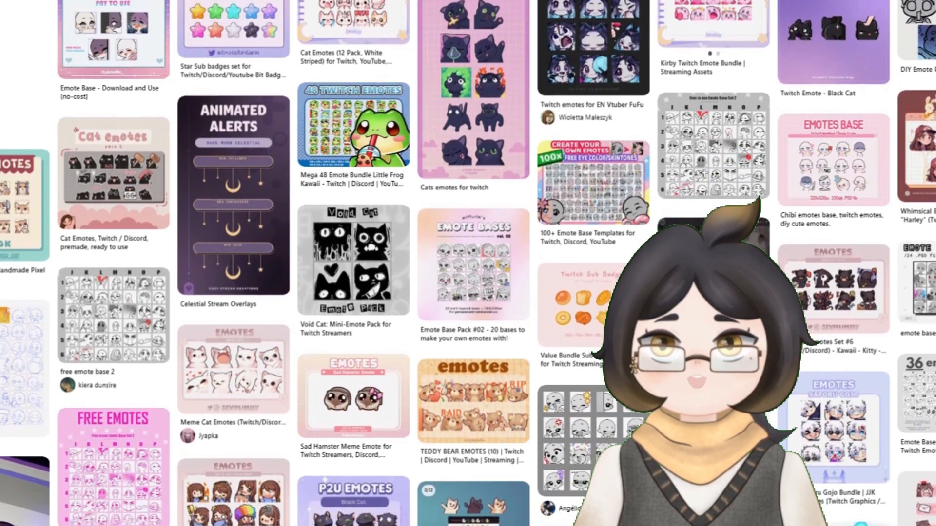
scroll(468, 263, "down", 5)
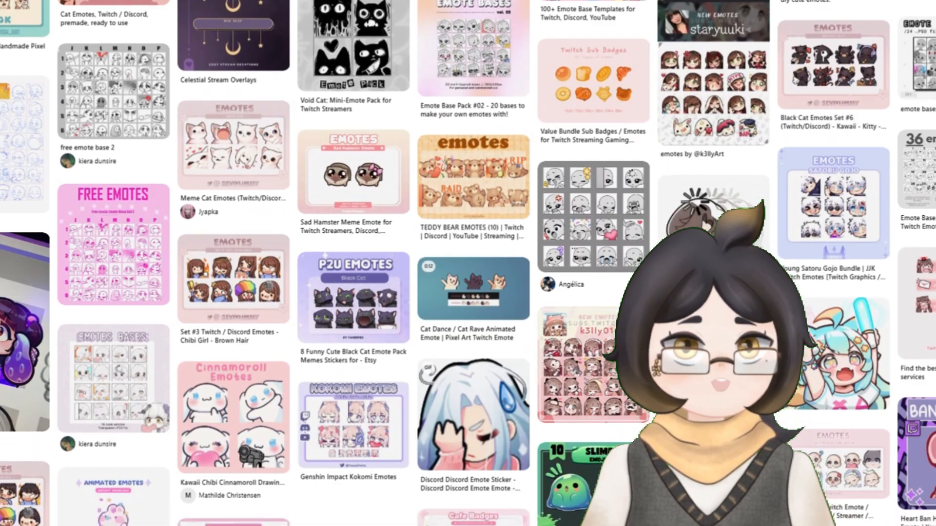
scroll(468, 263, "down", 4)
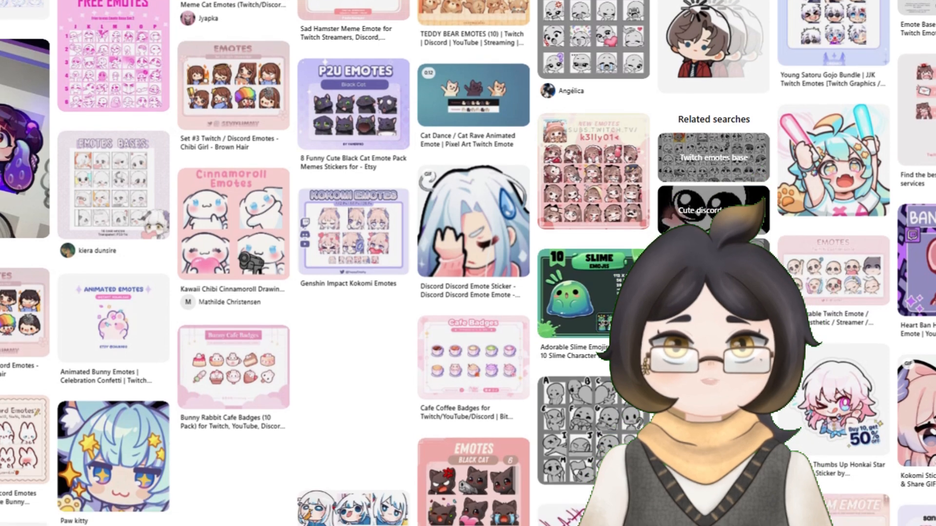
scroll(468, 263, "down", 2)
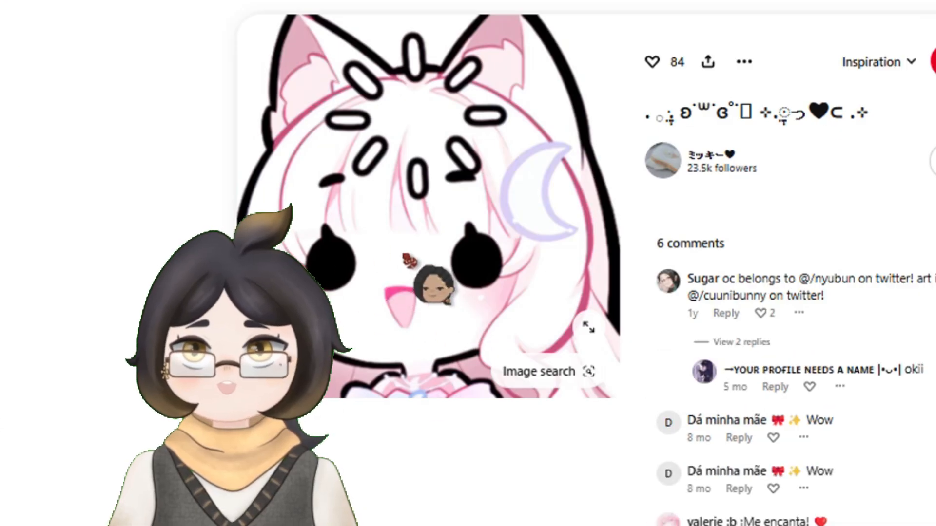
scroll(585, 263, "down", 5)
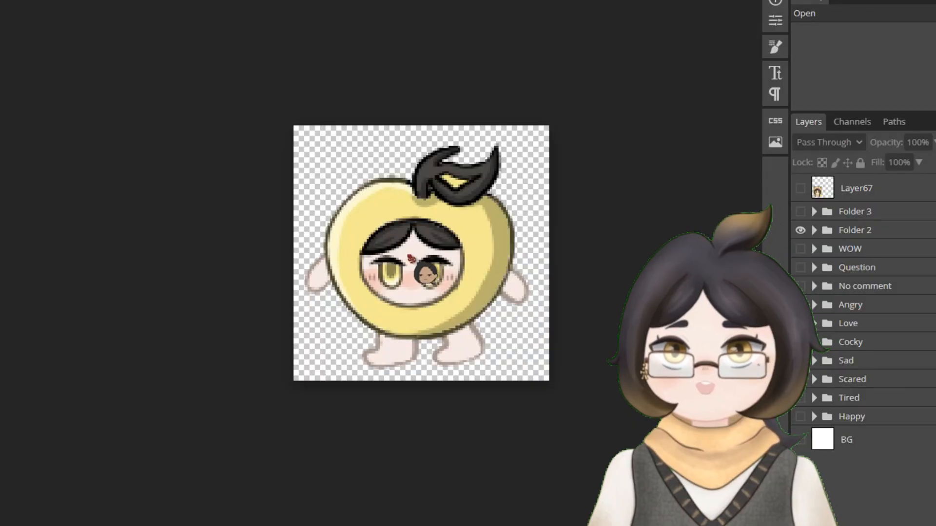
Examine the yellow fruit costume emote and the crying fruit emote up close
scroll(431, 248, "up", 3)
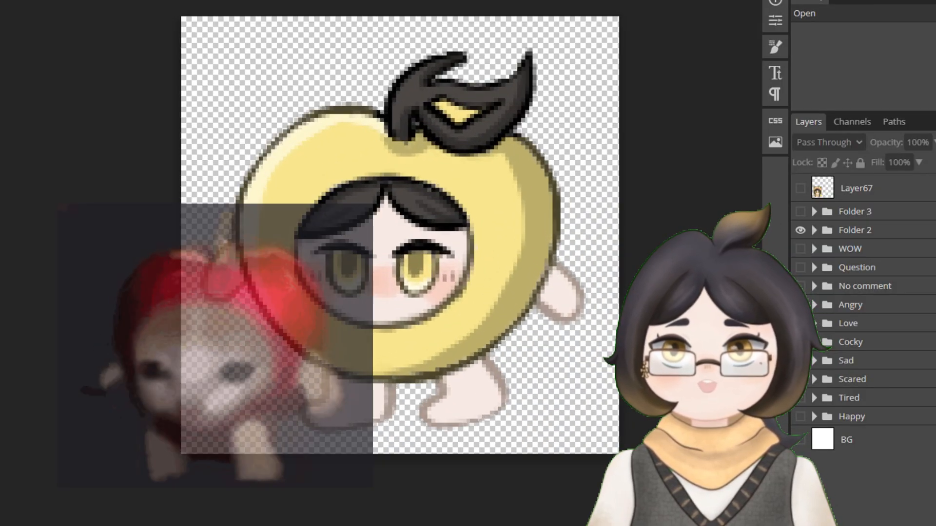
scroll(431, 249, "up", 2)
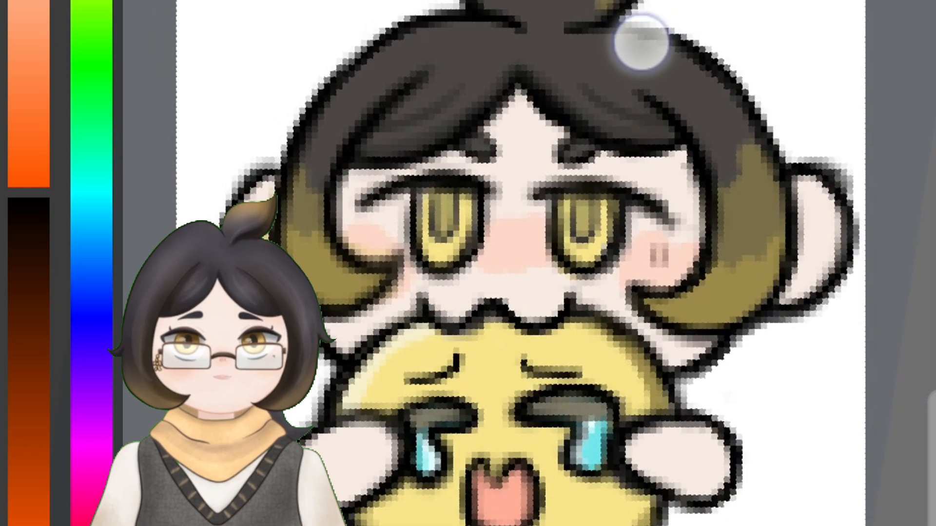
scroll(637, 33, "up", 1)
scroll(518, 497, "up", 2)
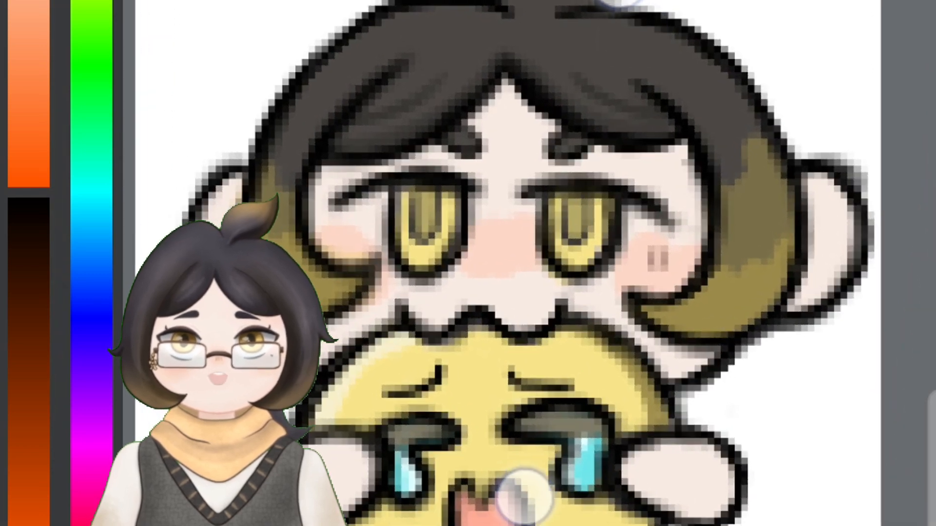
scroll(665, 31, "down", 2)
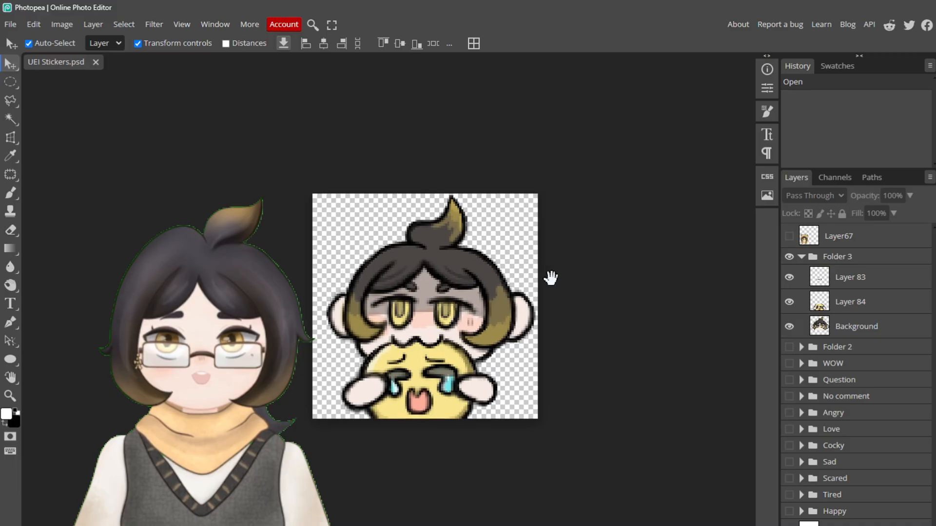
Hide Layer 83 and Layer 84 in Folder 3 to view the head alone, and show Layer 84 again
left_click(789, 277)
left_click(789, 302)
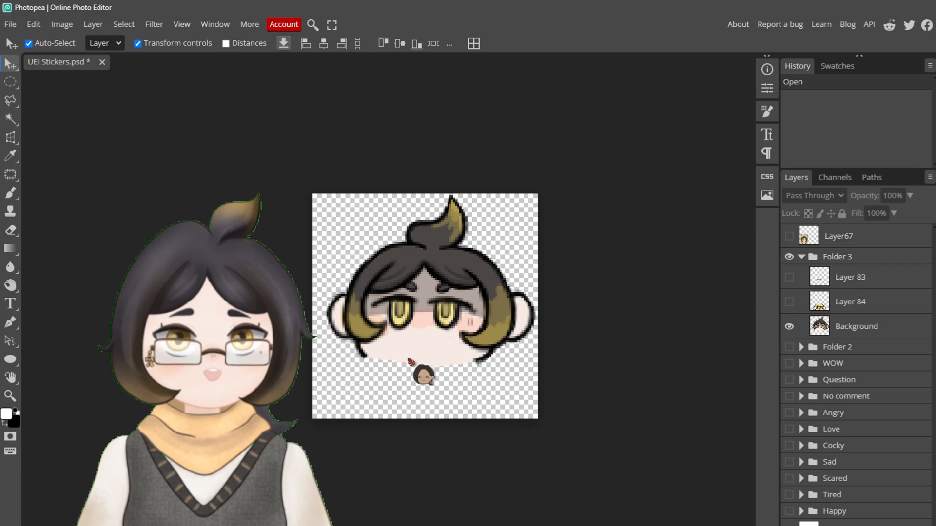
left_click(790, 302)
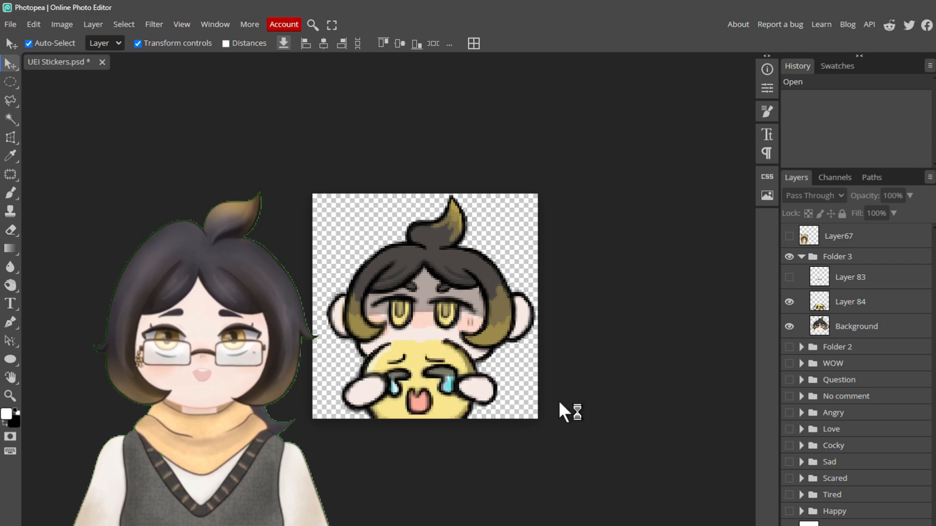
Try moving the crying fruit on Layer 84 sideways off the head, and put it back in place
left_click(840, 307)
left_click_drag(409, 398, 509, 398)
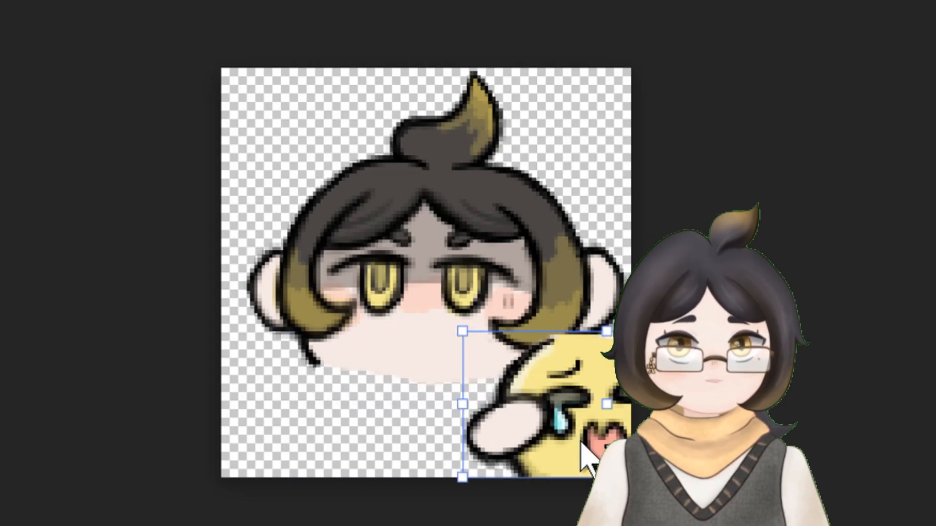
left_click_drag(581, 441, 382, 437)
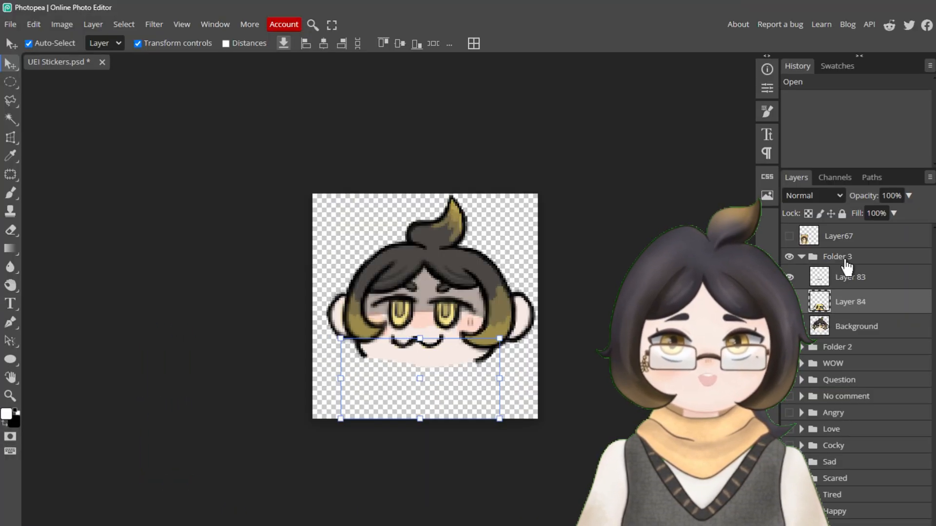
Isolate the mouth on Layer 83 by hiding the Background layer, and try nudging the mouth slightly
left_click(848, 277)
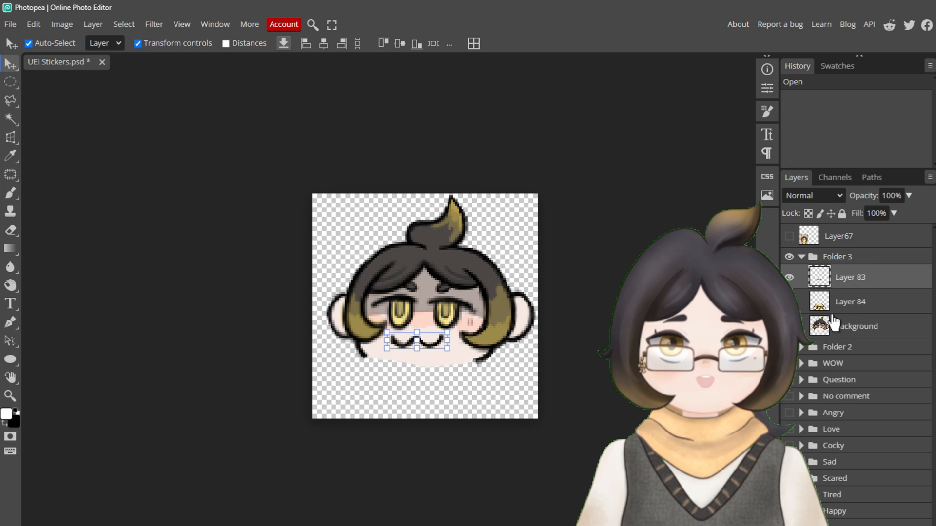
left_click(789, 326)
left_click(498, 331)
scroll(408, 333, "up", 4)
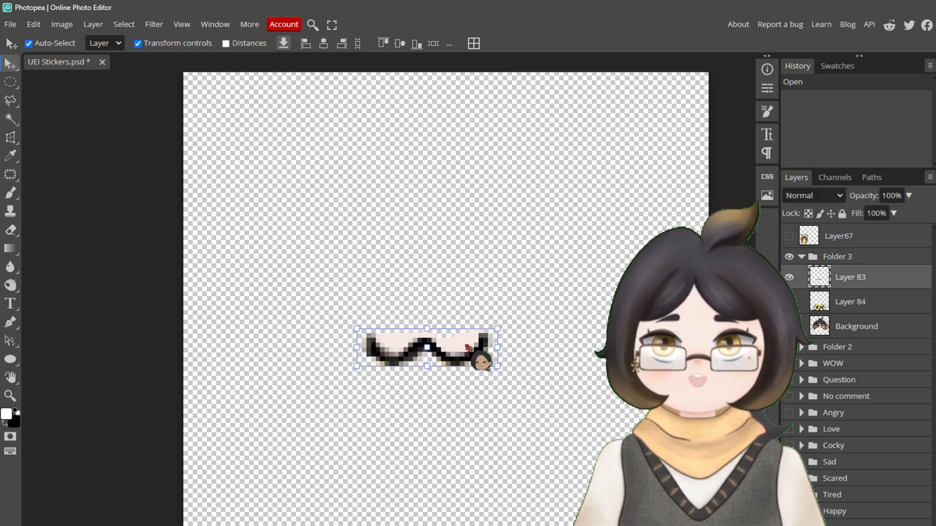
mouse_move(465, 346)
left_mouse_down()
mouse_move(455, 354)
mouse_move(472, 359)
left_mouse_up()
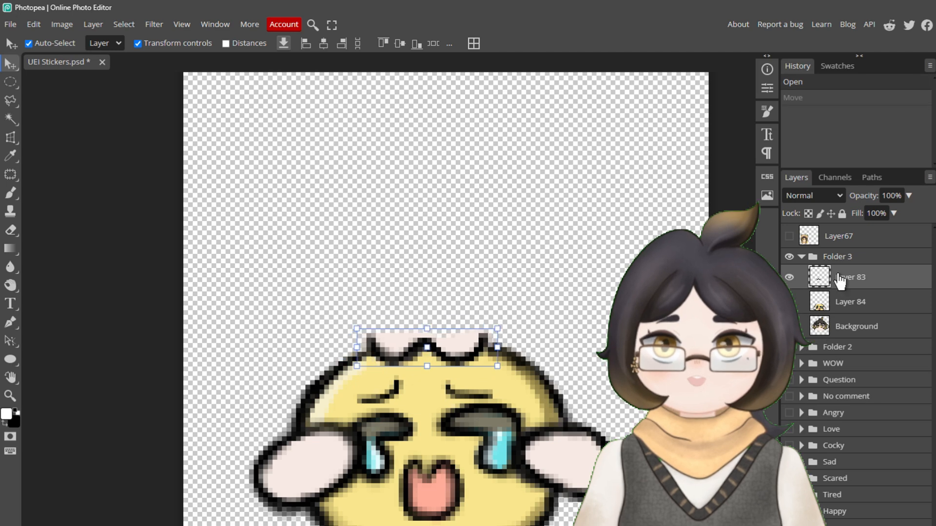
Show the Background layer with Layers 83 and 84 again, and deselect the layer
left_click(789, 326)
scroll(560, 307, "down", 7)
left_click(639, 260)
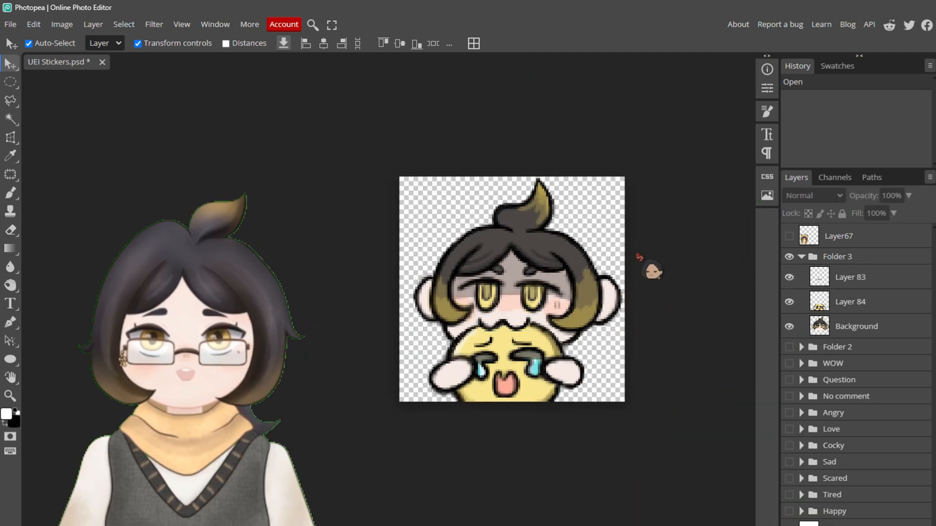
left_click_drag(640, 248, 583, 253)
Toggle the visibility of Layer 83, Layer 84 and Background to inspect the emote's separate parts
left_click(789, 326)
left_click(789, 302)
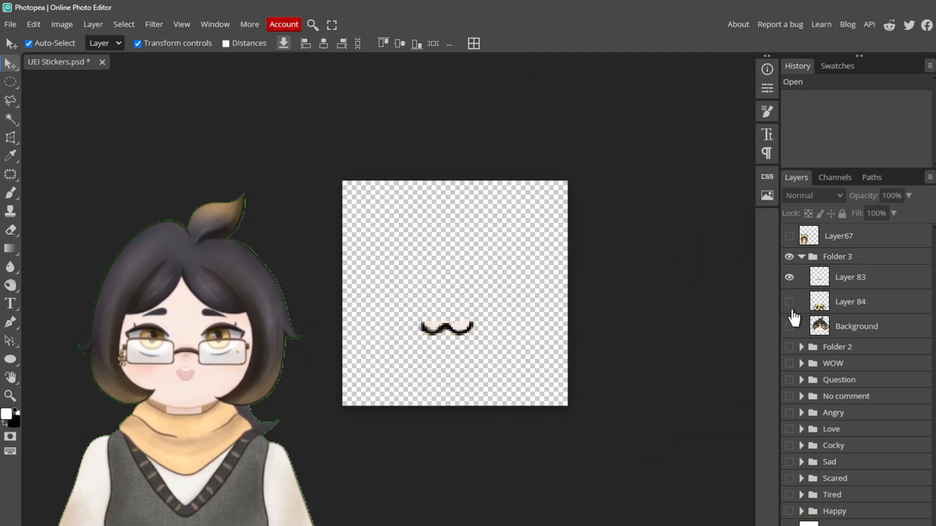
left_click(789, 326)
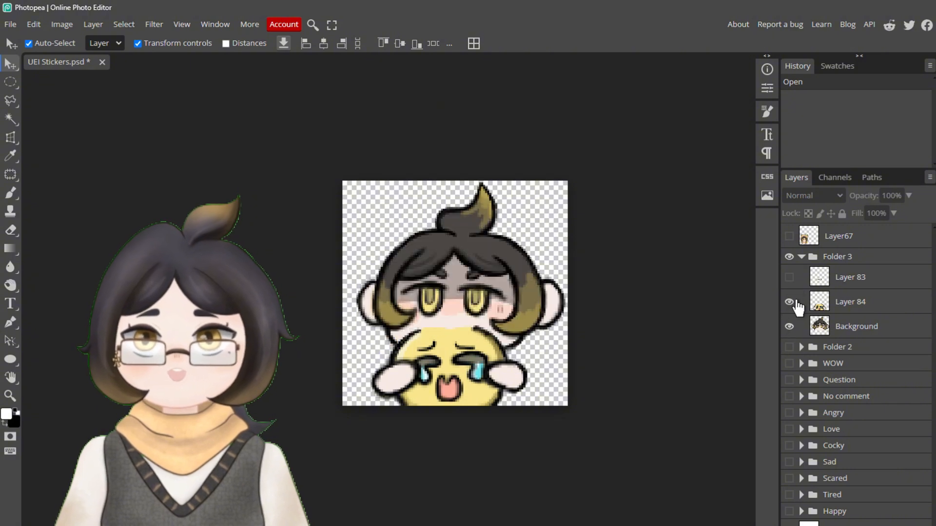
left_click(790, 302)
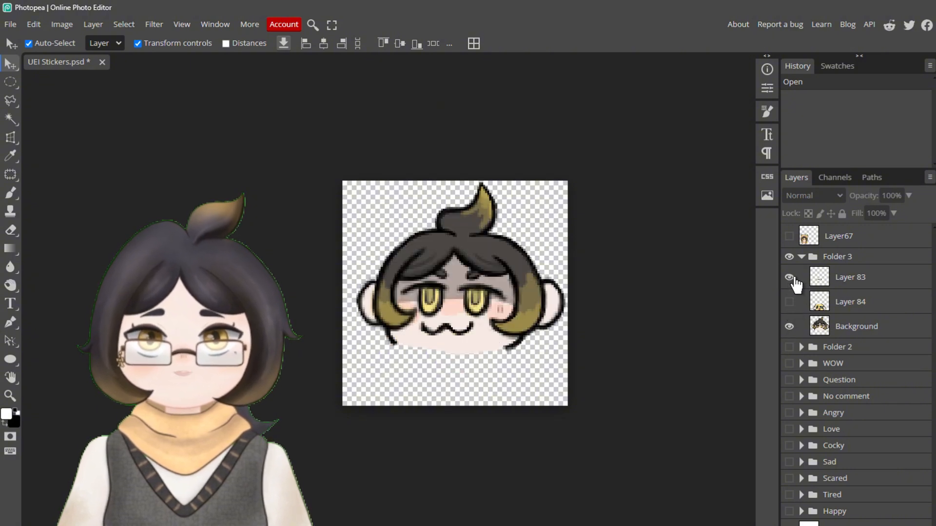
Export the visible emote artwork in PNG format
left_click(11, 24)
mouse_move(39, 197)
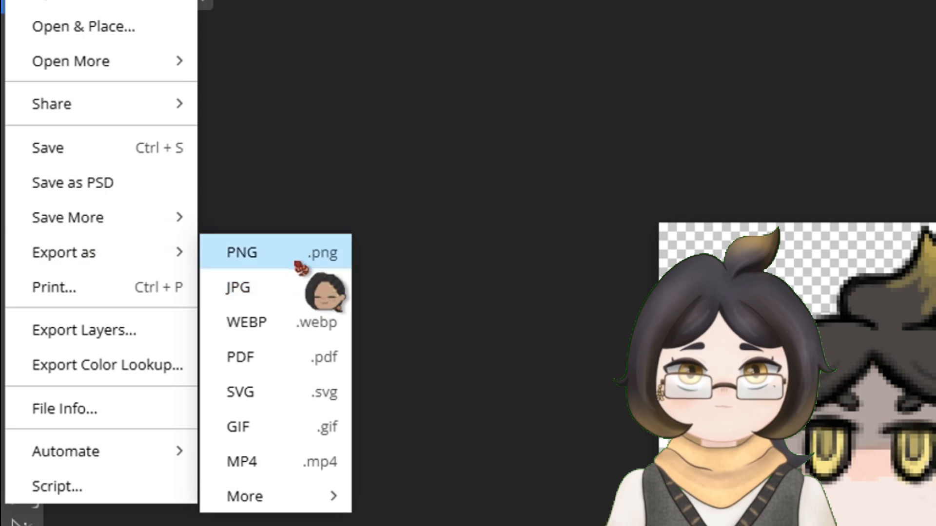
left_click(154, 201)
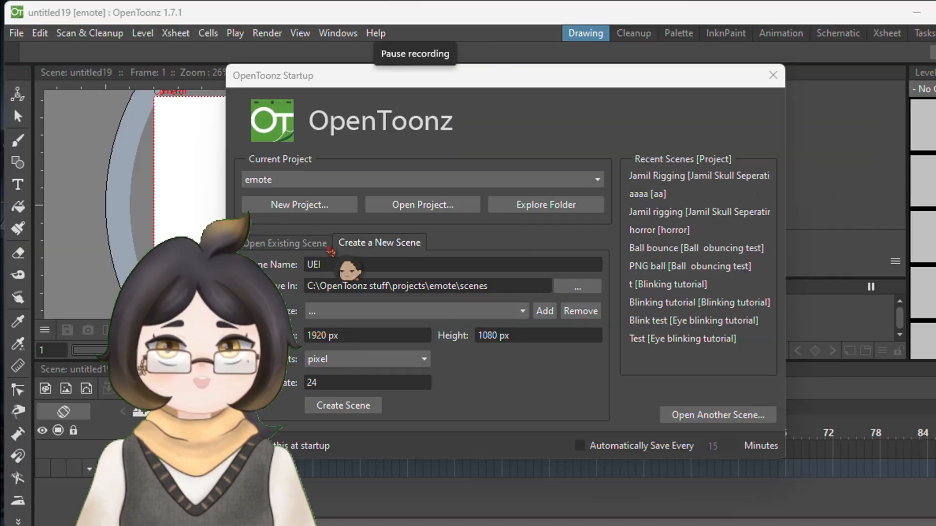
Name the new scene "UEI emote" and open its width value for editing
left_click(354, 264)
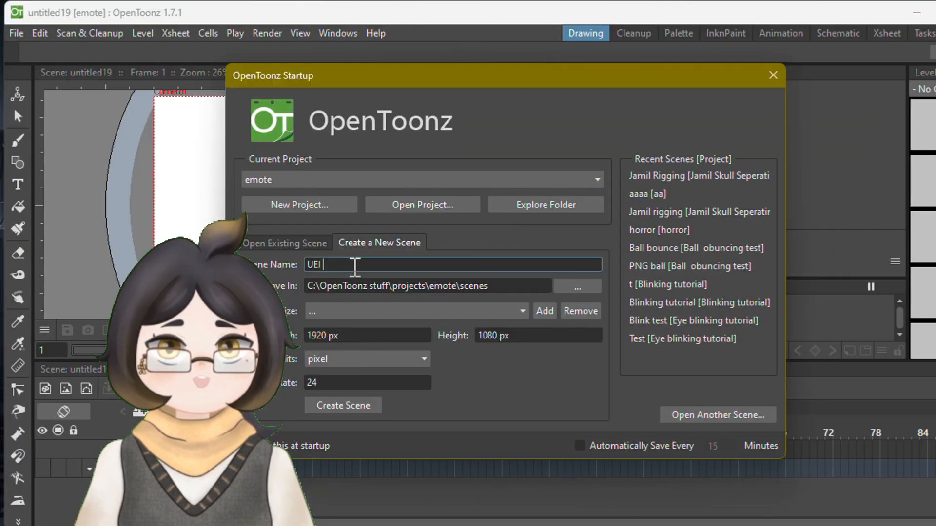
type("emote")
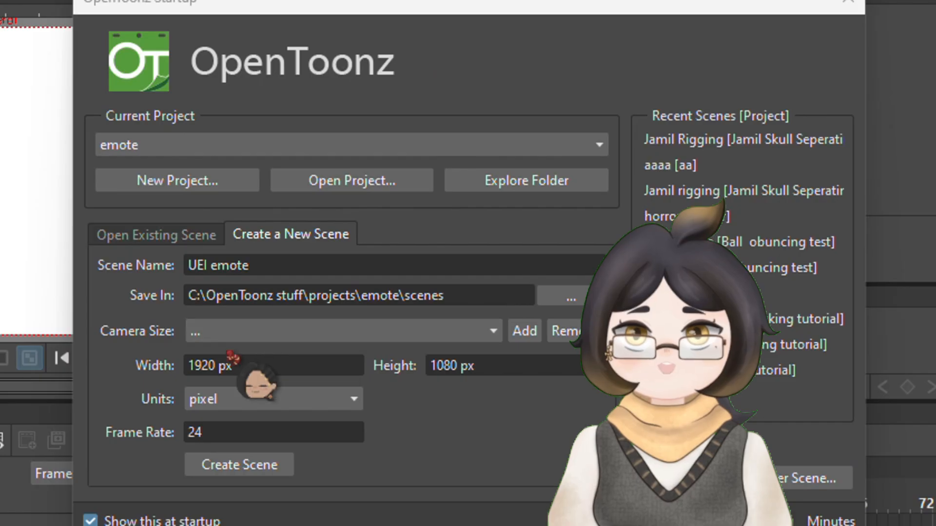
double_click(336, 338)
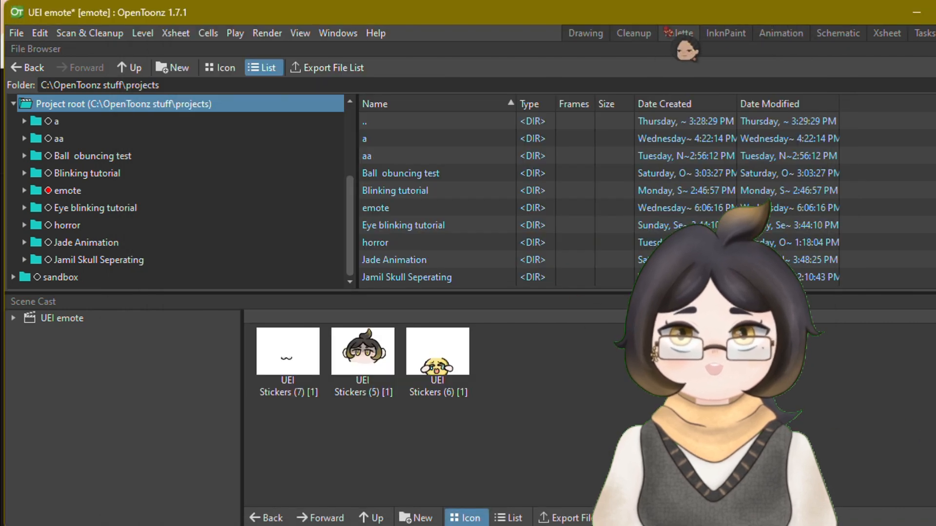
Switch to the Drawing workspace and extend all three emote columns to frame 36
left_click(609, 39)
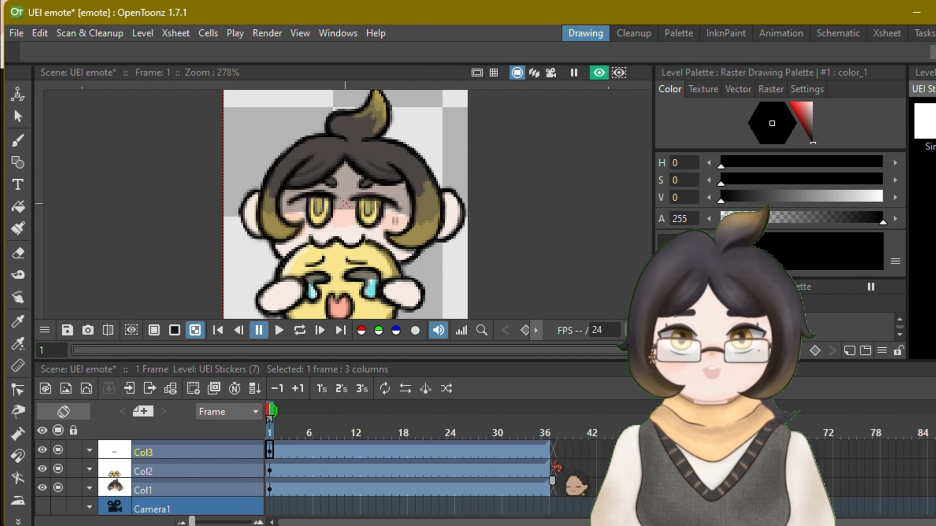
left_click_drag(553, 463, 553, 463)
left_click(137, 472)
left_click(142, 450)
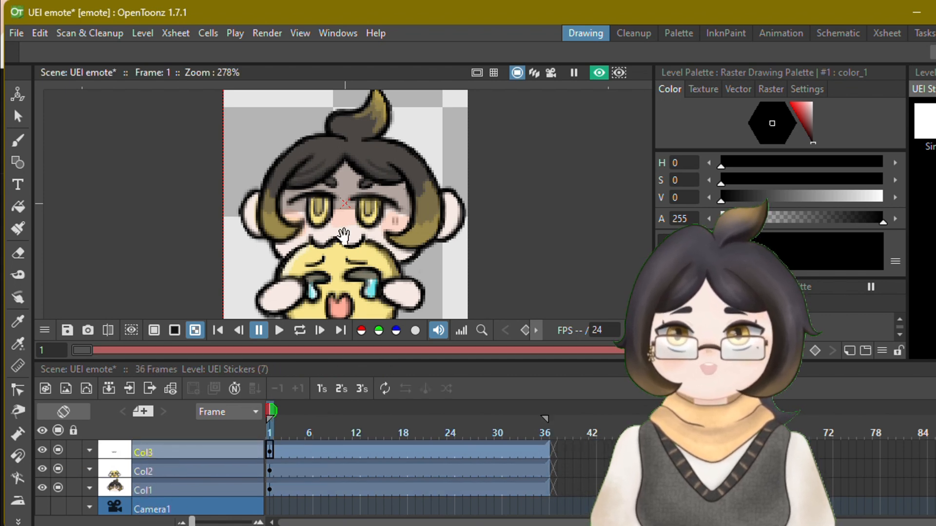
Move Col3's center point onto the mouth, at about X -4.78 px and Y -17.53 px, with the Animate tool
scroll(331, 235, "up", 1)
left_click(274, 453)
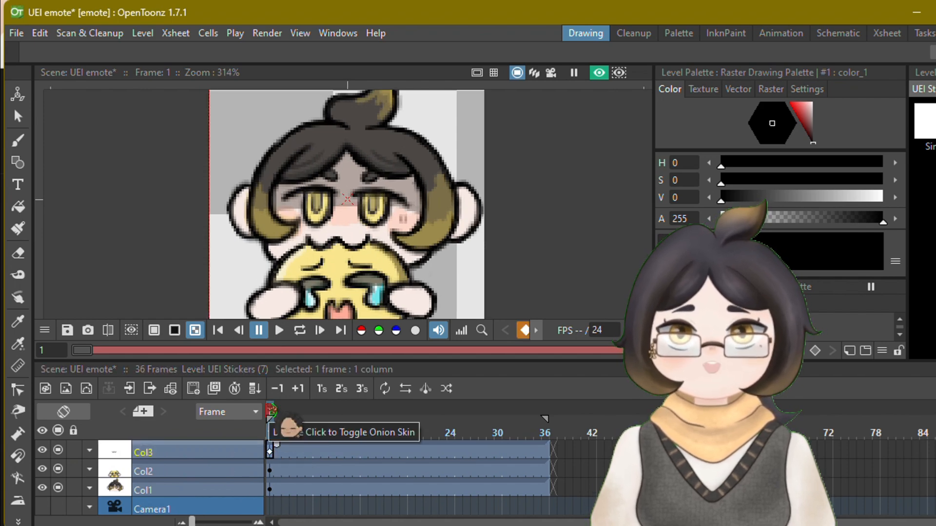
left_click_drag(271, 411, 341, 411)
left_click(28, 162)
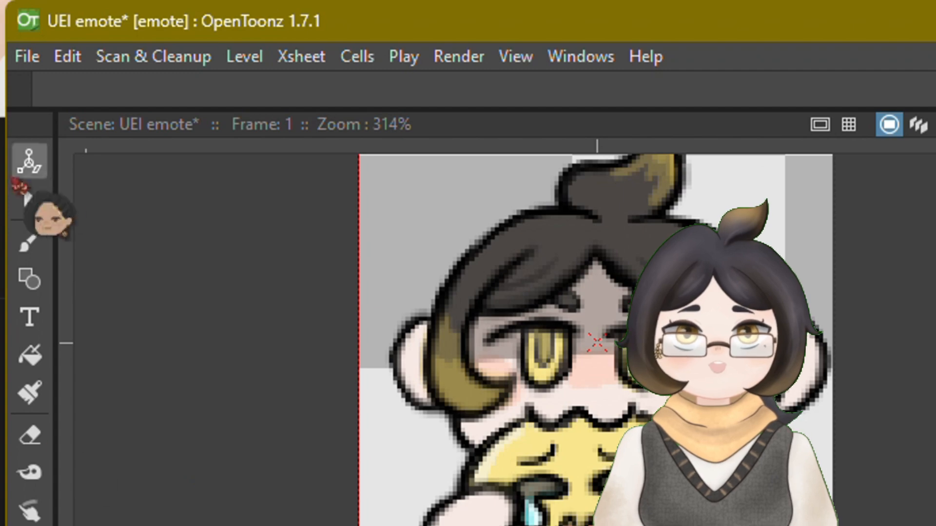
left_click(197, 88)
left_click(190, 248)
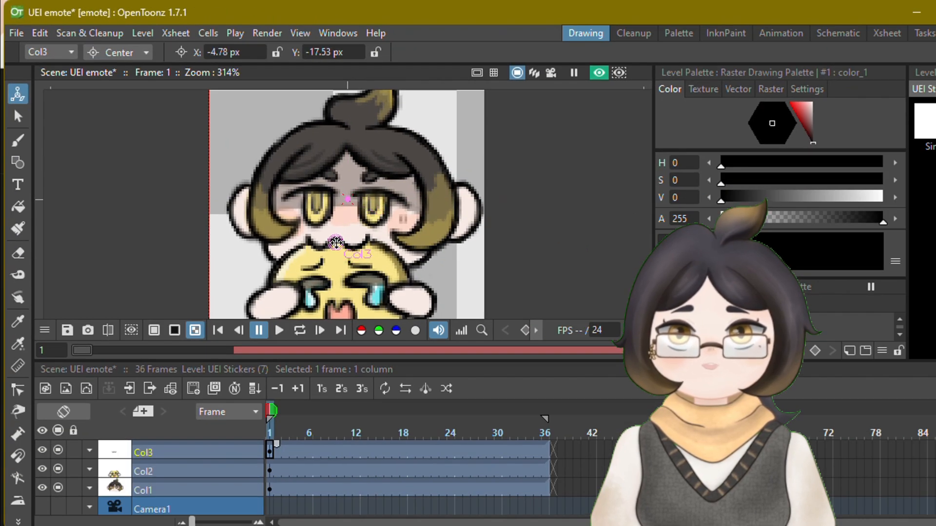
Place Col2's center point on the yellow face and Col1's center point near the chin of the head
left_click(358, 200)
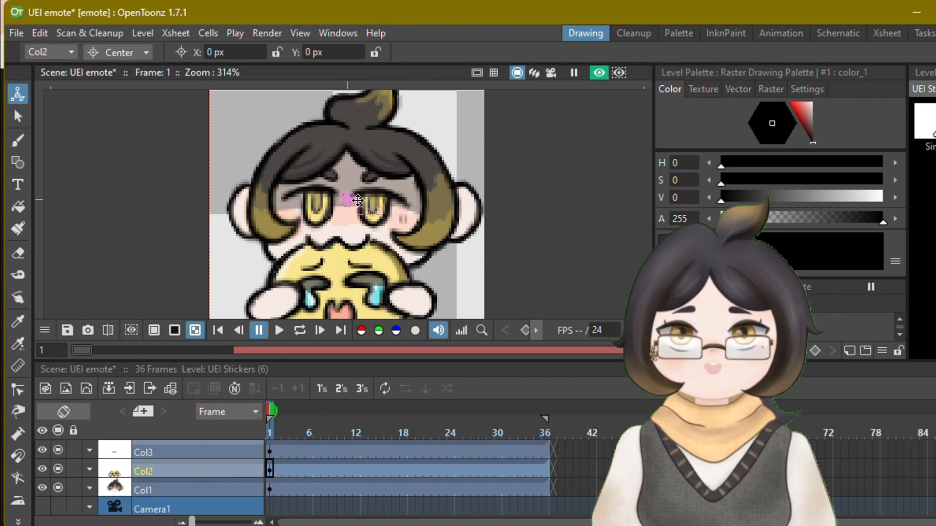
left_click(354, 172)
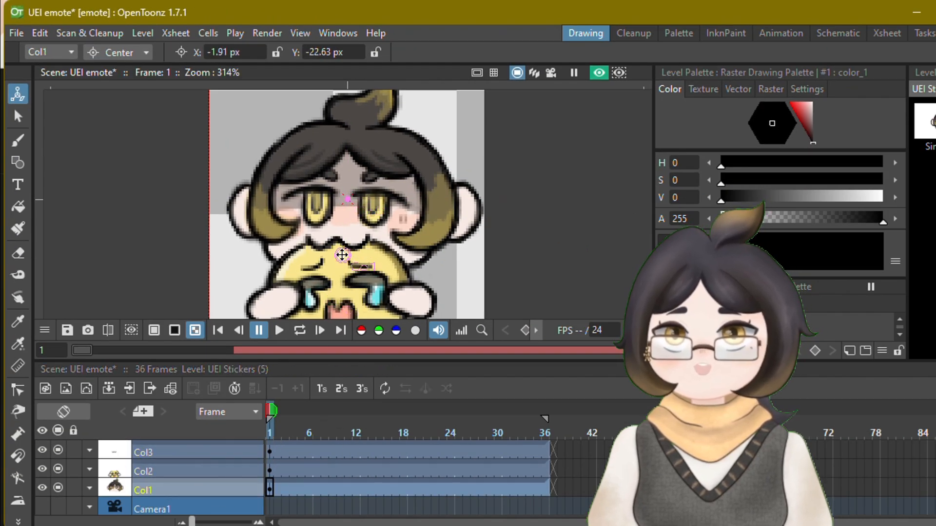
left_click_drag(342, 255, 343, 266)
Animate the mouth column's position with a slight shift at frame 6, and play the animation
left_click(48, 53)
left_click(117, 52)
left_click(115, 71)
key("z")
left_click(309, 452)
scroll(337, 243, "up", 2)
left_click_drag(354, 221, 356, 228)
left_click(278, 330)
Fine-tune the mouth column's pose slightly at frame 6
left_click(309, 452)
left_click(301, 452)
left_click(309, 448)
left_click_drag(340, 278, 338, 277)
Copy the mouth column's frame 1 keyframe to frames 11 and 17
left_click(318, 434)
left_click(271, 451)
key("ctrl+c")
left_click(348, 451)
key("ctrl+v")
left_click(270, 435)
left_click(348, 435)
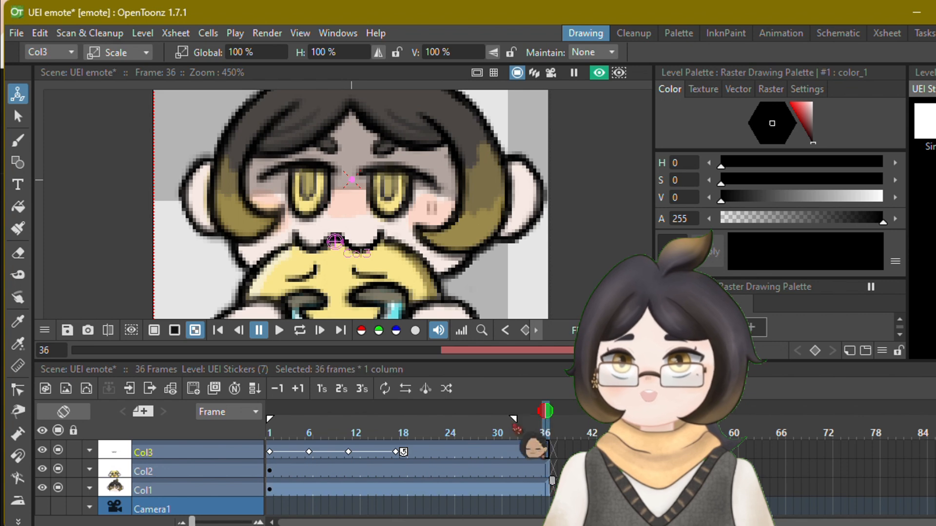
Delete the frames after frame 18 in all three columns
left_click_drag(538, 451, 412, 487)
key("Delete")
left_click(363, 431)
Set up position animation for Col2 at frame 1, and undo a trial upward nudge
left_click(270, 471)
left_click(117, 52)
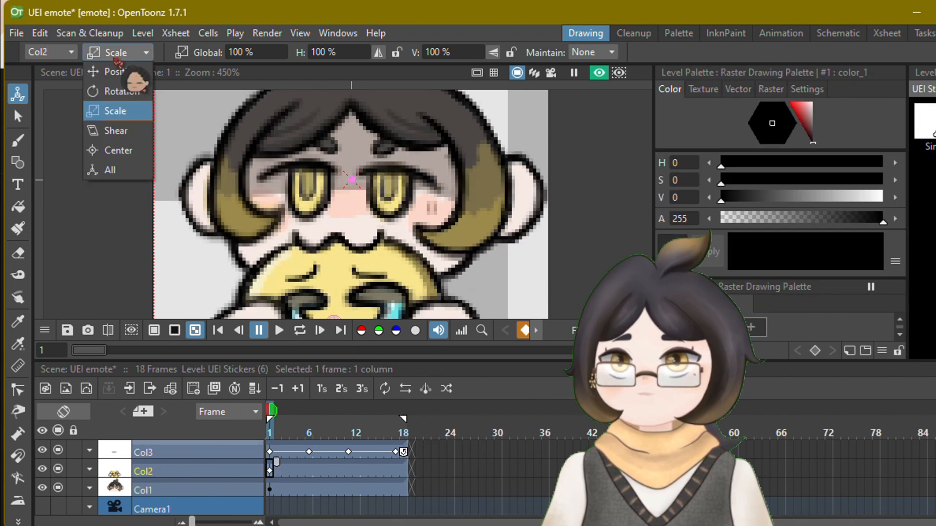
left_click(119, 71)
left_click_drag(322, 272, 321, 270)
key("ctrl+z")
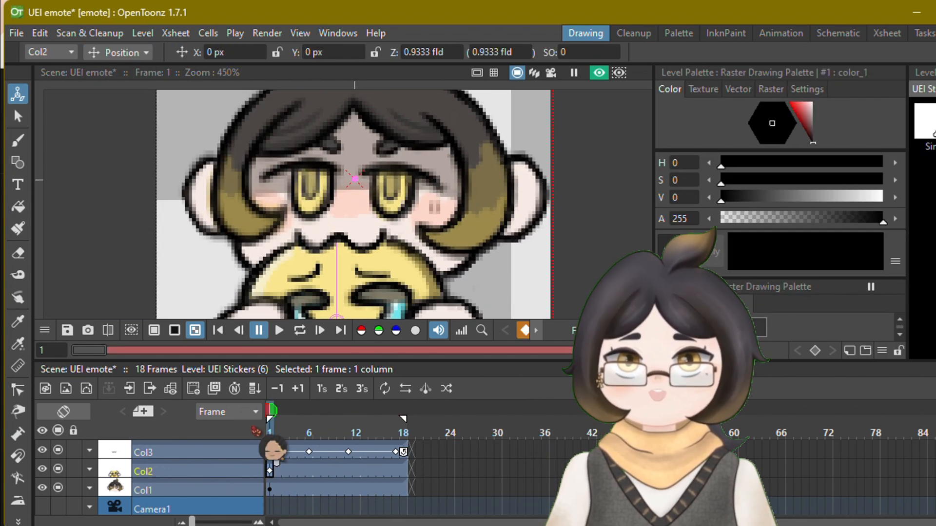
Key Col2 at Y 1.11 px on frame 6, and copy its frame 1 keyframe to frames 10 and 17
left_click(271, 471)
left_click(344, 416)
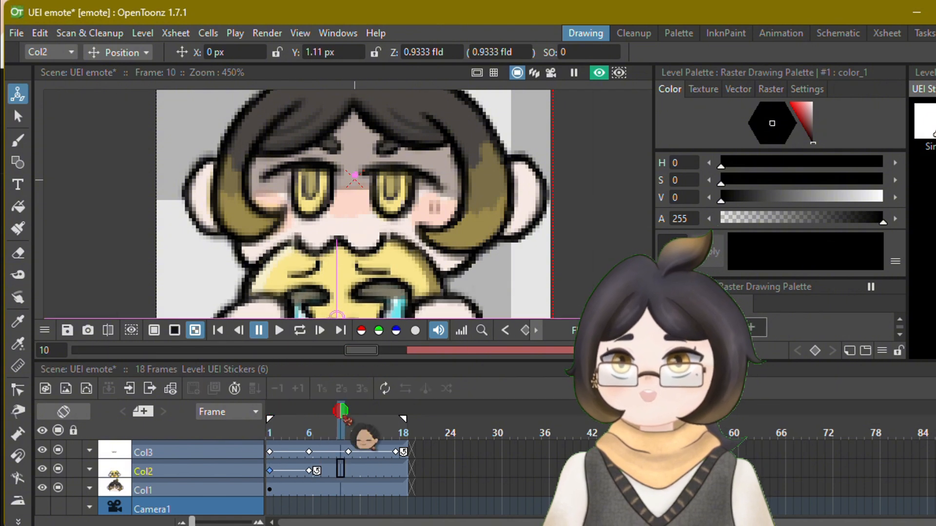
key("ctrl+v")
left_click(270, 471)
left_click(397, 423)
key("ctrl+v")
Scale Col2 globally to 102.21% at frame 6 and preview the animation
left_click(298, 332)
left_click(309, 423)
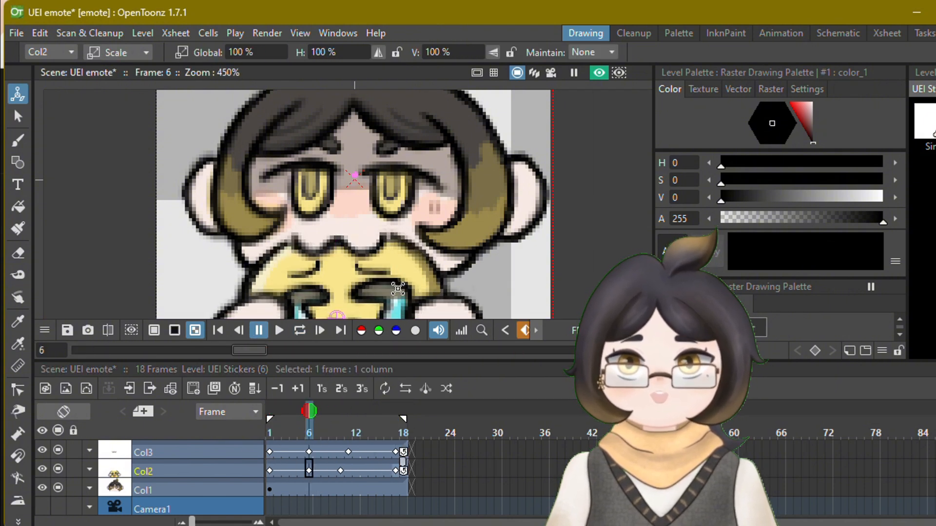
left_click(279, 331)
left_click(308, 464)
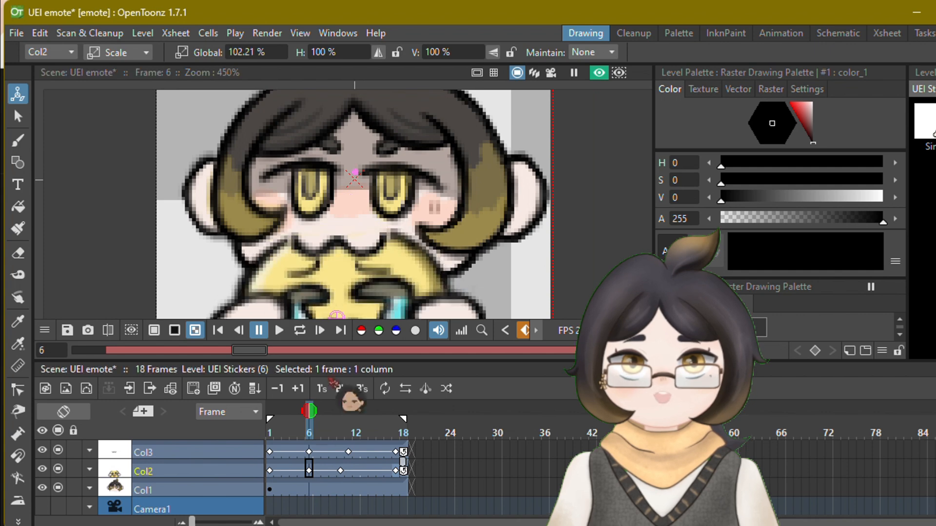
Switch to rotation, tilt Col2 slightly at frame 6 and preview the looped animation
scroll(440, 231, "down", 1)
left_click(118, 52)
left_click(122, 92)
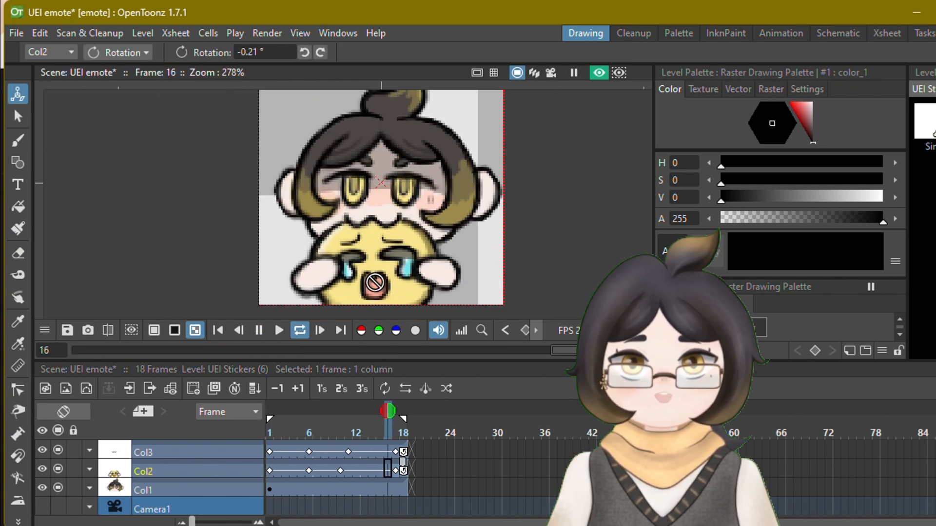
left_click(344, 430)
Rotate the head column Col1 slightly at frame 6, key it at frame 10 and loop the playback
left_click(168, 491)
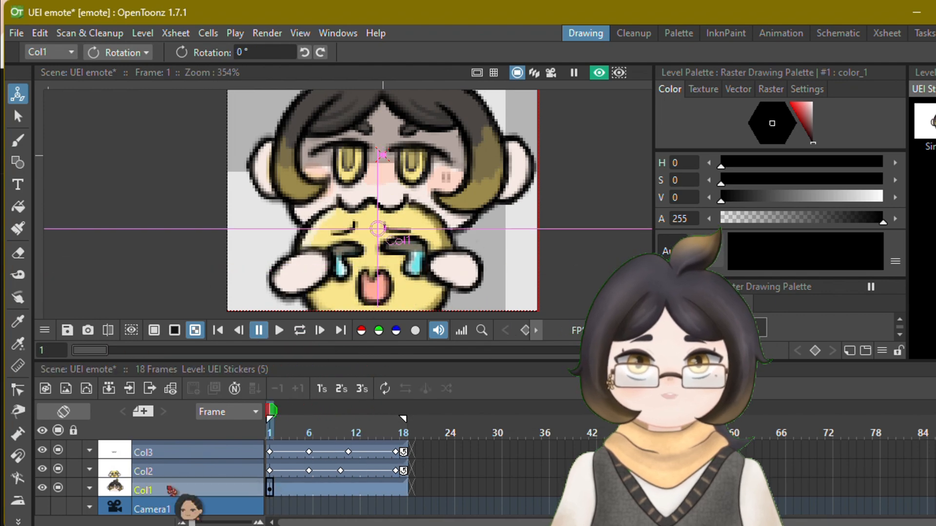
left_click(309, 489)
left_click_drag(366, 215, 358, 216)
left_click(348, 489)
left_click(300, 331)
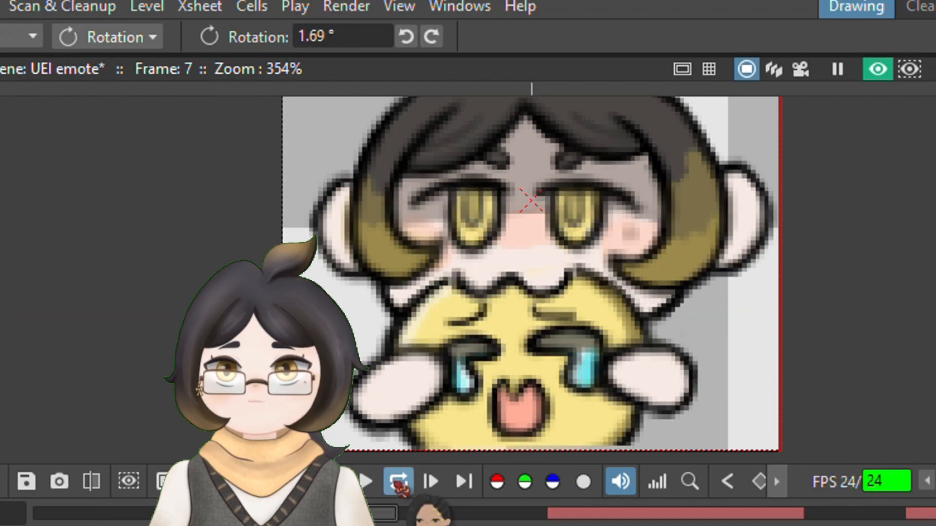
scroll(629, 207, "down", 5)
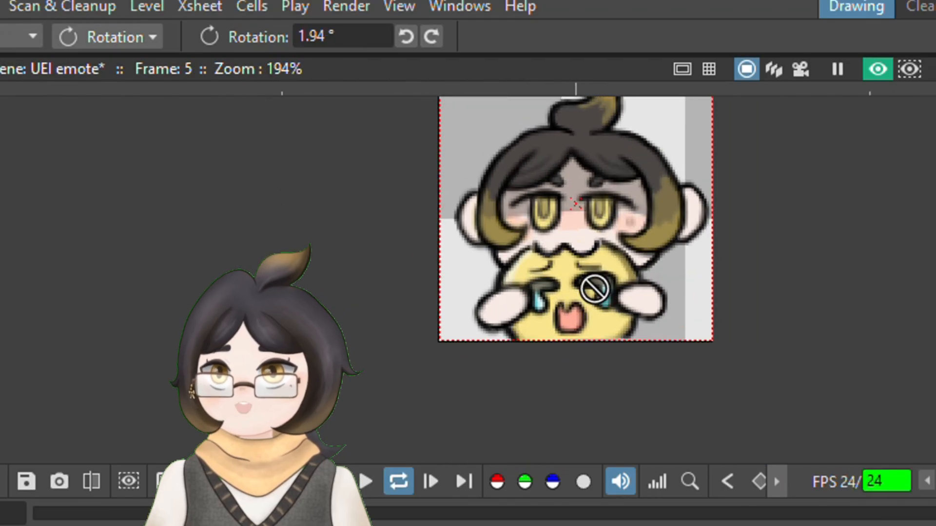
scroll(593, 290, "up", 2)
Reset Col2's rotation at frame 6 to 0° and loop the playback
left_click_drag(688, 185, 691, 190)
left_click(347, 37)
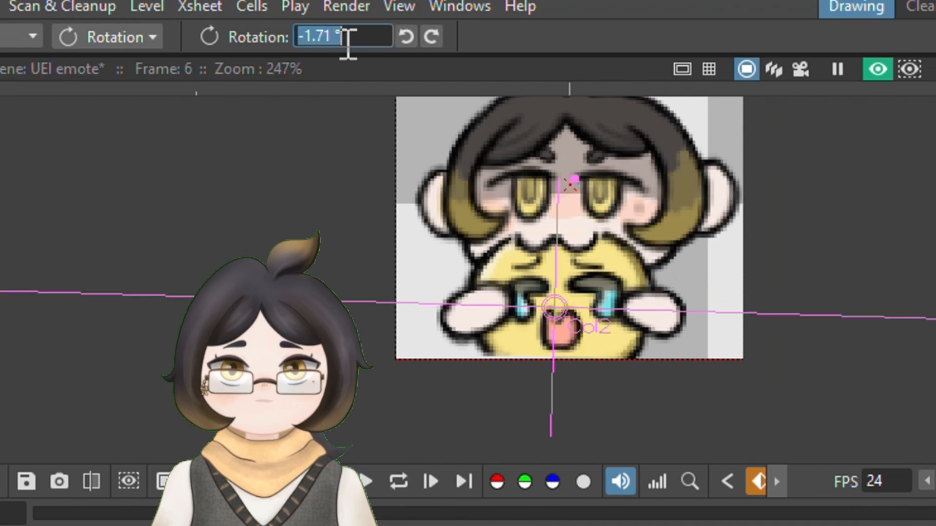
type("0")
key("Return")
left_click(399, 481)
Switch the Animate tool to scaling for Col2, and back to position
left_click(321, 428)
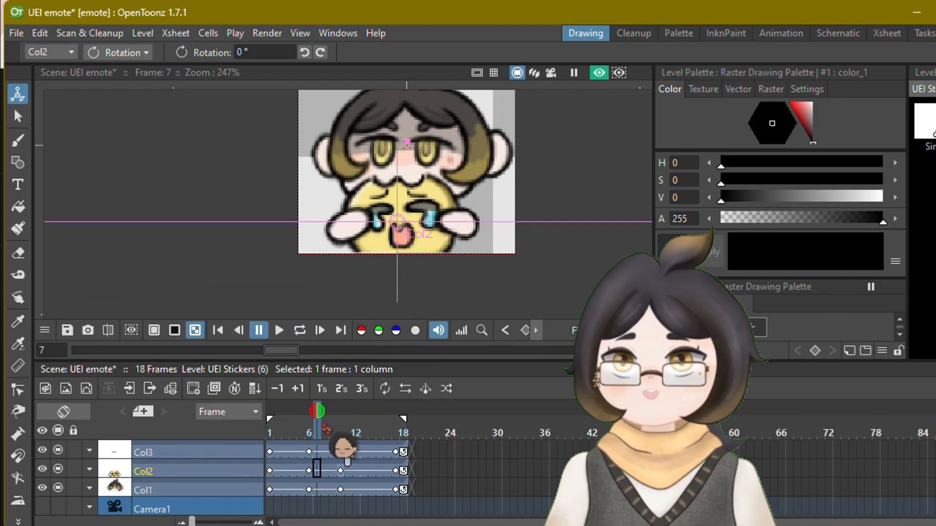
left_click(146, 53)
left_click(115, 111)
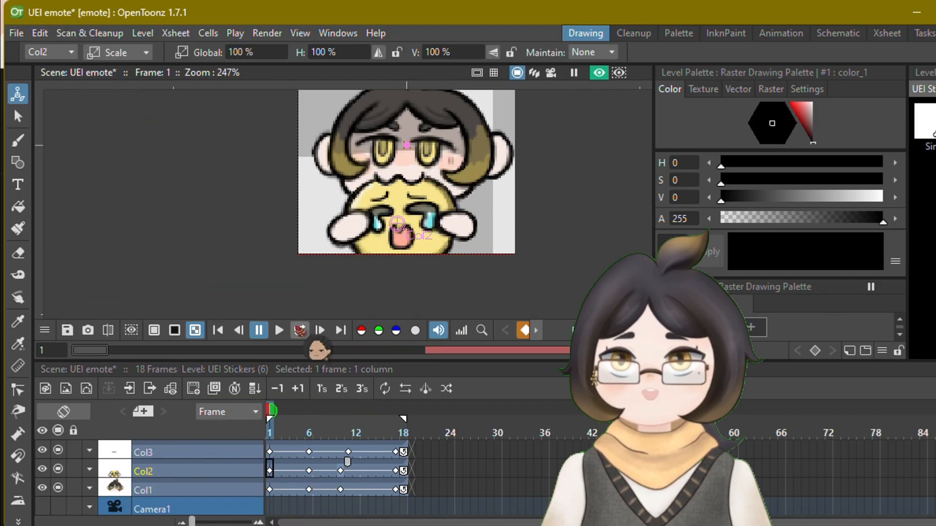
left_click(137, 53)
left_click(117, 72)
scroll(422, 207, "up", 1)
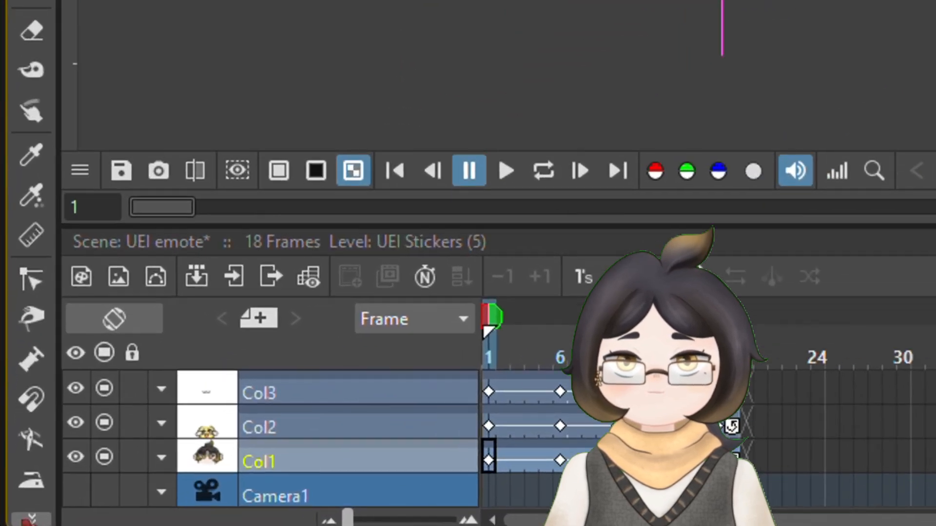
Create a mesh for the head column Col1 with the Plastic tool, slightly increasing the mesh edges length
left_click(30, 518)
left_click(116, 479)
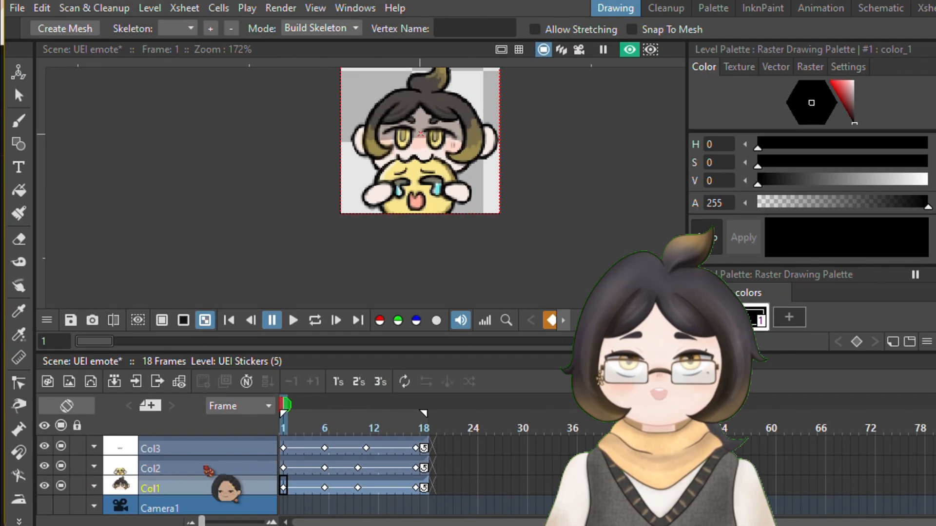
left_click(66, 30)
left_click(256, 87)
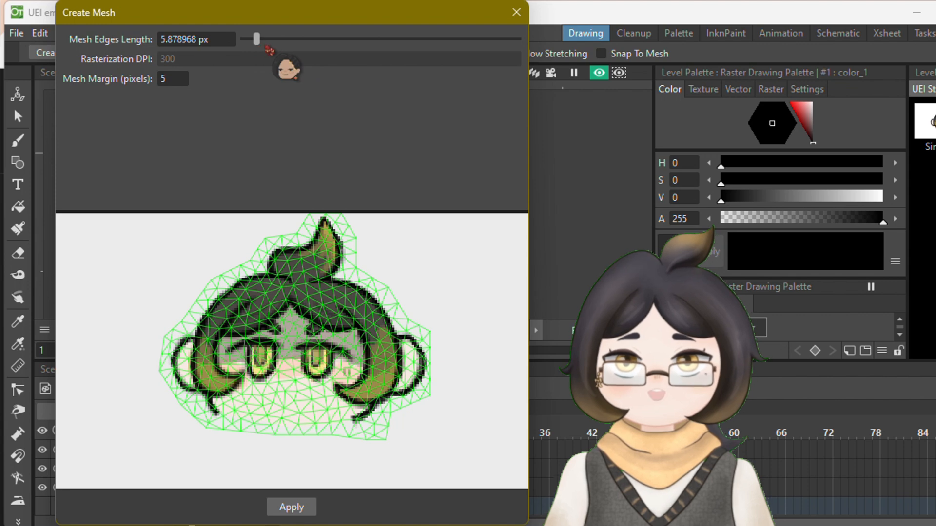
left_click_drag(257, 39, 262, 40)
left_click(288, 508)
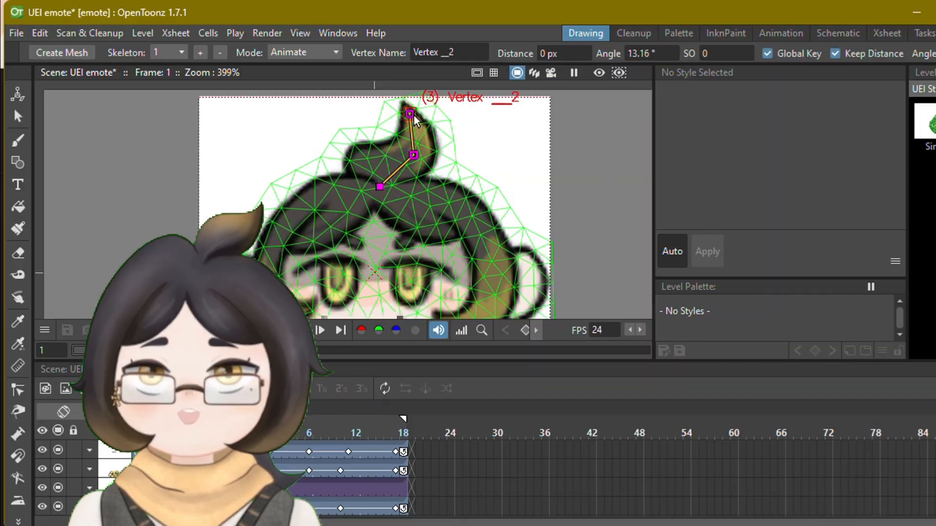
Try bending the hair tuft by moving the skeleton's tip vertex
left_click_drag(413, 116, 412, 118)
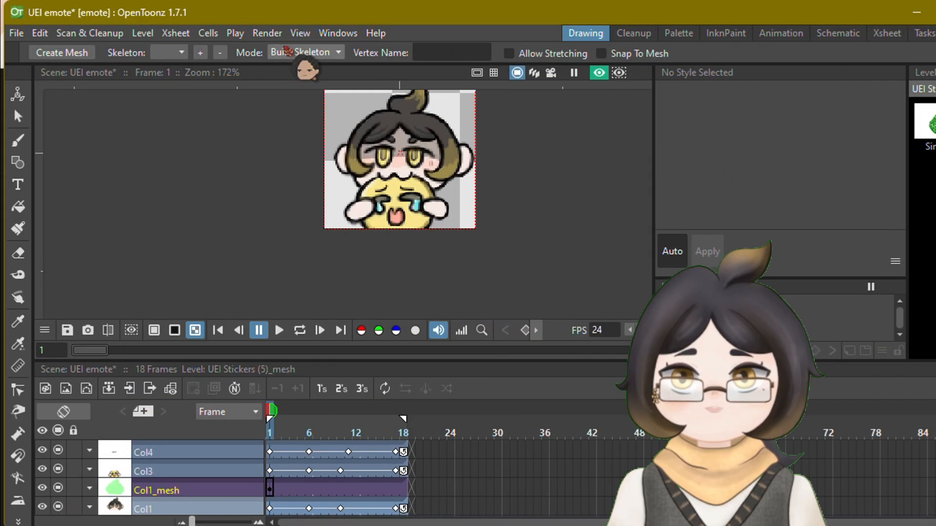
Paint the head mesh below the hair tuft as rigid, using thickness 5
left_click(288, 52)
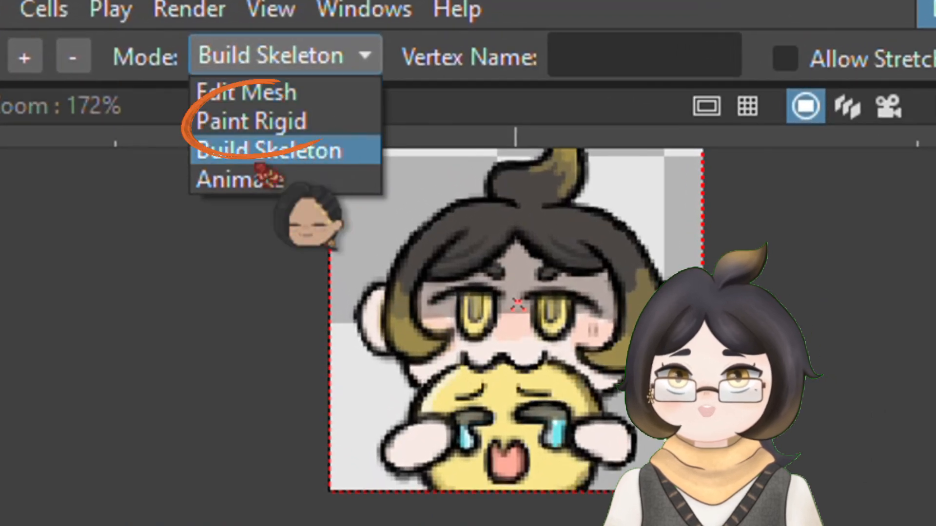
left_click(287, 122)
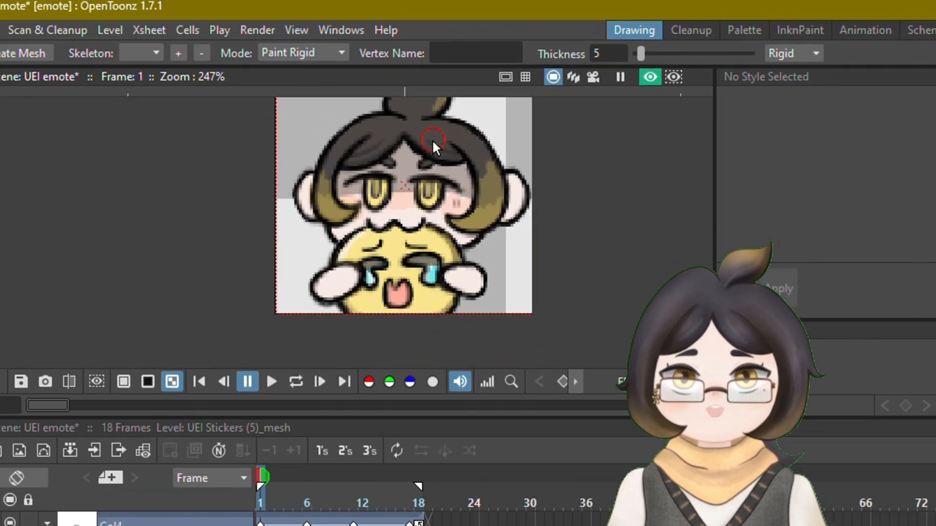
scroll(432, 141, "up", 2)
mouse_move(393, 177)
left_mouse_down()
mouse_move(438, 155)
mouse_move(562, 295)
mouse_move(605, 207)
left_mouse_up()
left_click_drag(633, 195, 621, 307)
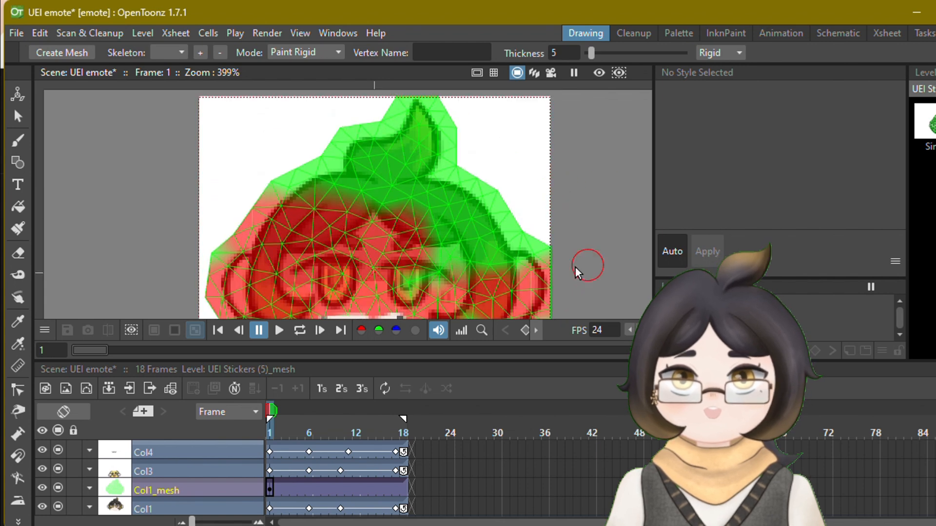
mouse_move(575, 272)
left_mouse_down()
mouse_move(481, 194)
mouse_move(253, 250)
left_mouse_up()
Build a skeleton from the base of the hair tuft up toward its tip
left_click(306, 52)
left_click(300, 84)
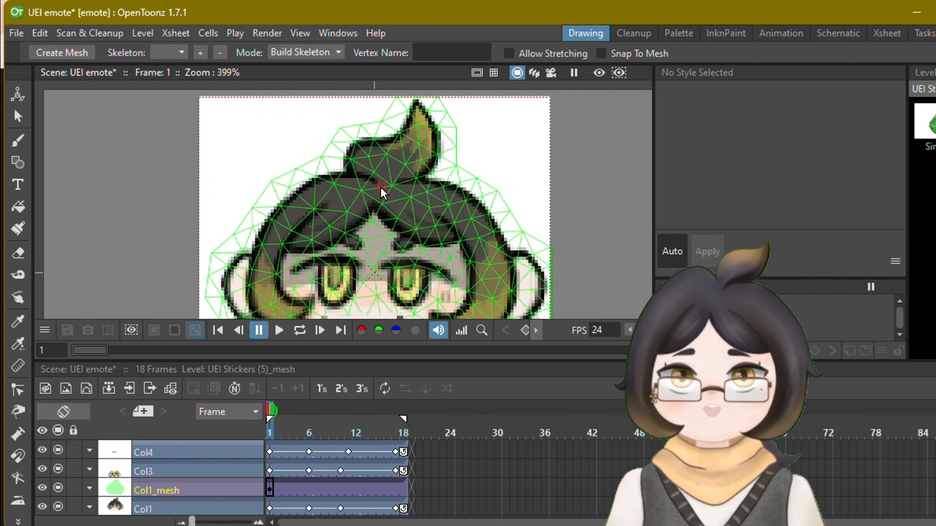
left_click(380, 187)
left_click(405, 162)
Switch the Plastic tool to Animate mode and bend the hair tuft's tip over to the left at frame 6
left_click(306, 52)
left_click(293, 94)
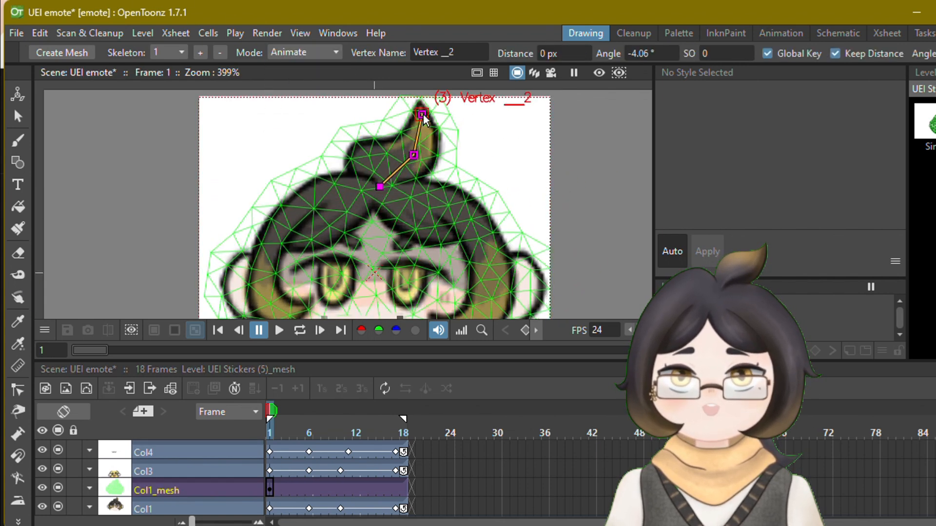
left_click(309, 487)
left_click_drag(425, 173, 406, 217)
key("ctrl+z")
left_click_drag(400, 179, 402, 178)
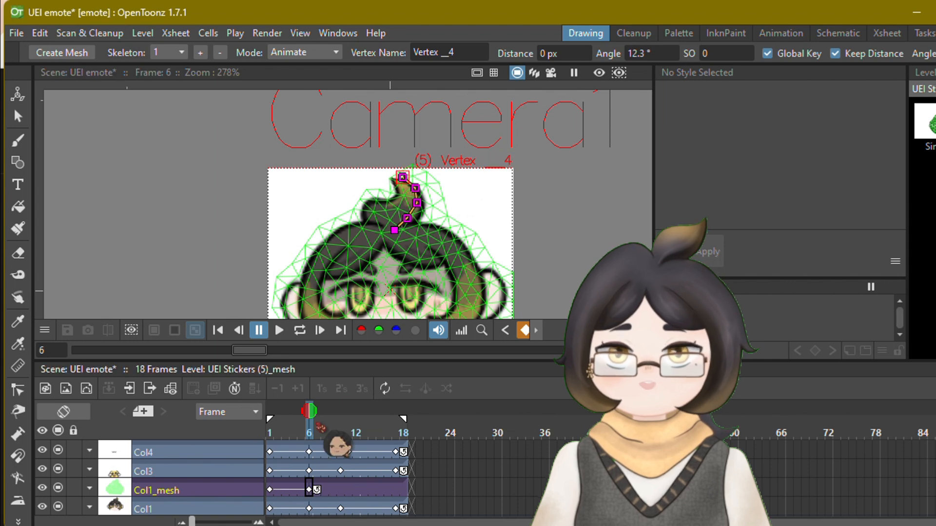
Bend the hair tuft's upper vertices up to the right at frame 10, and scrub back to the start to check the motion
left_click_drag(317, 424, 340, 411)
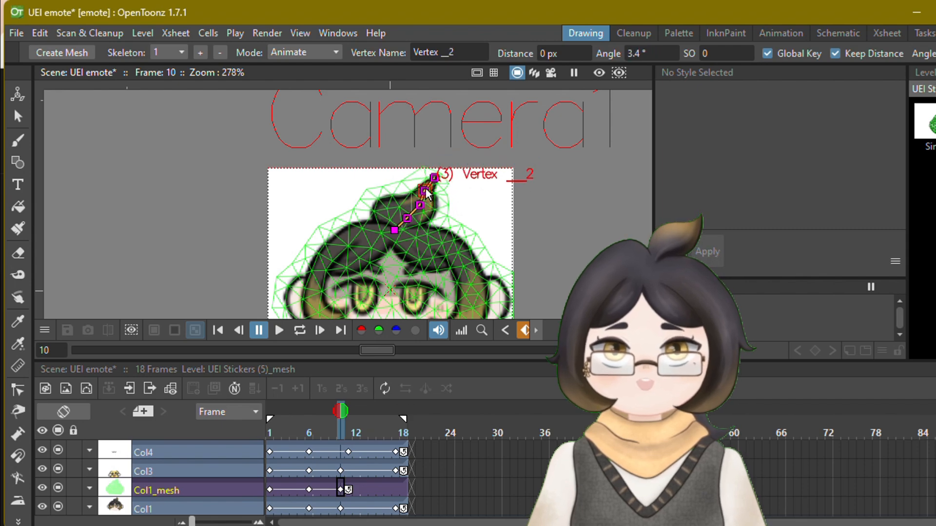
left_click_drag(425, 190, 427, 188)
left_click_drag(342, 415, 272, 423)
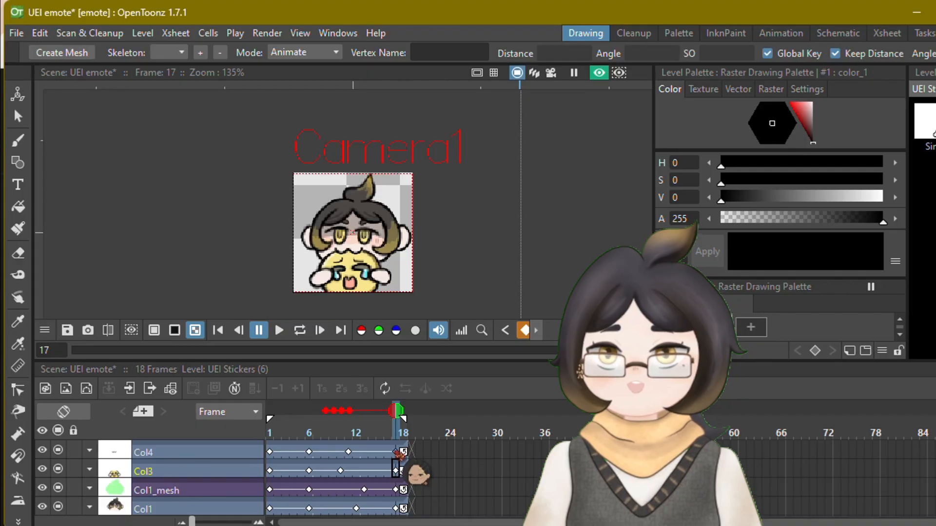
Show the Rotation channel of Col1 in the Function Editor and play the animation in a loop
right_click(399, 454)
left_click(428, 441)
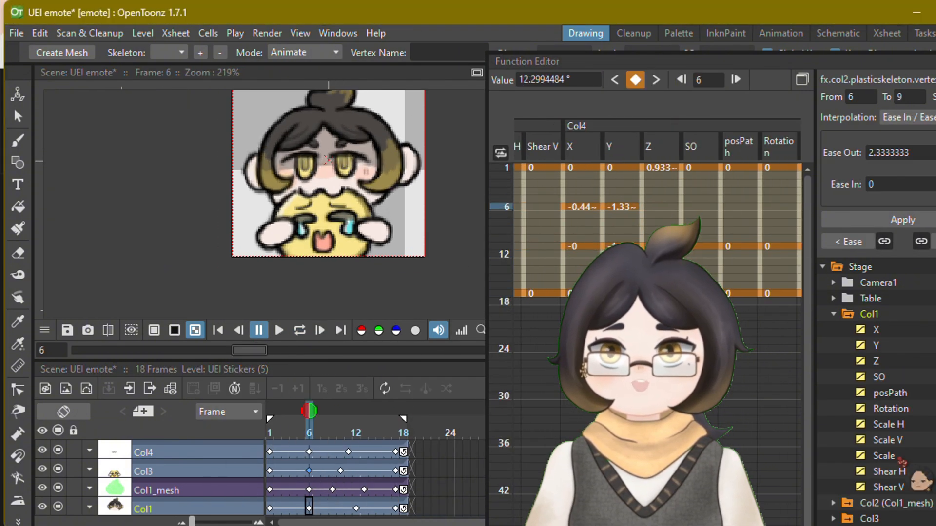
left_click(890, 408)
left_click(300, 331)
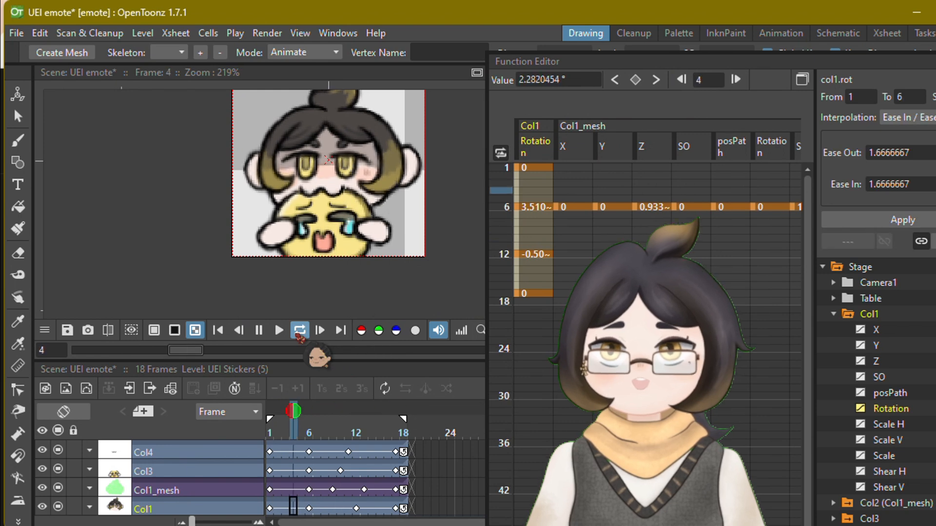
Adjust the scale of the yellow face in Col3 at frame 10
scroll(326, 250, "down", 2)
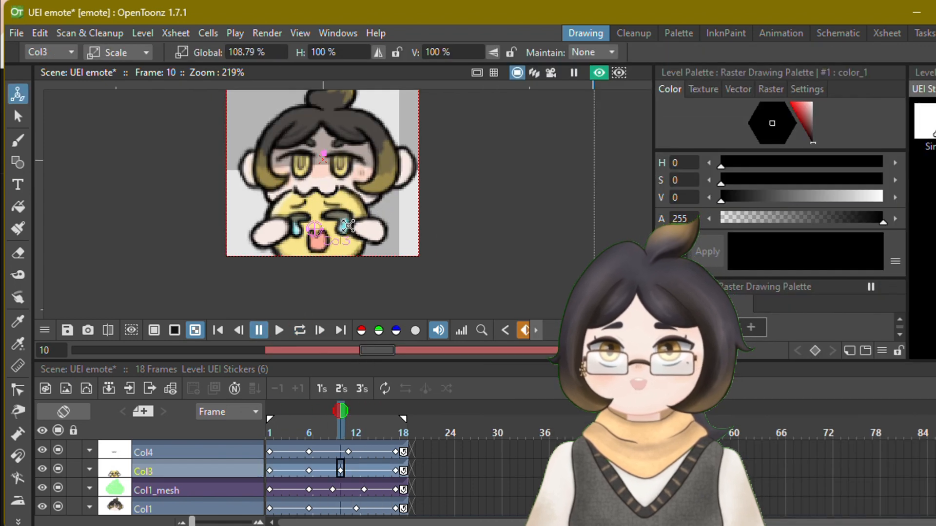
left_click_drag(348, 225, 351, 225)
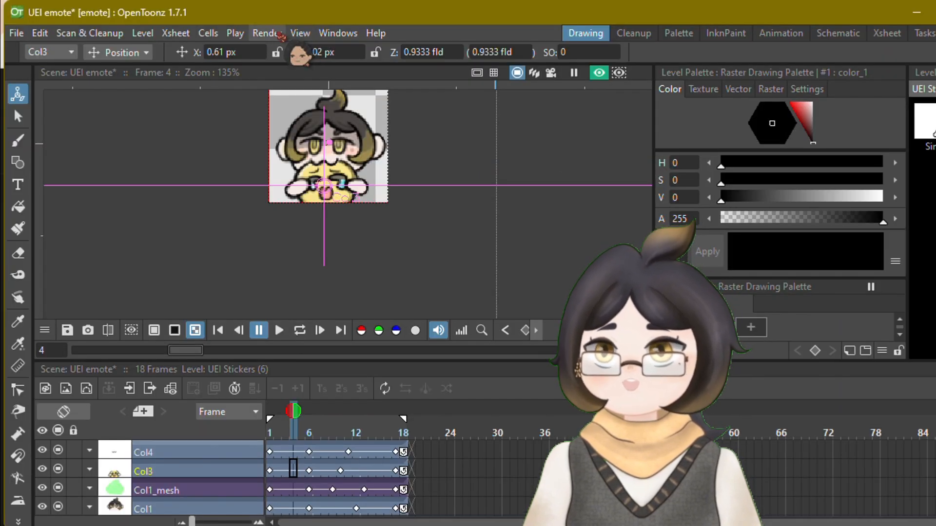
Open the output settings and set the channel width to 16 bit
left_click(279, 34)
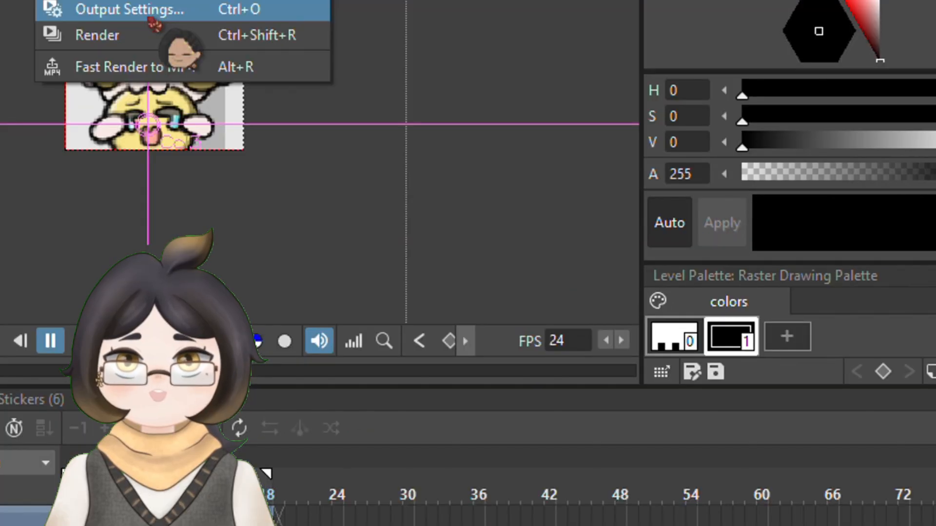
left_click(327, 115)
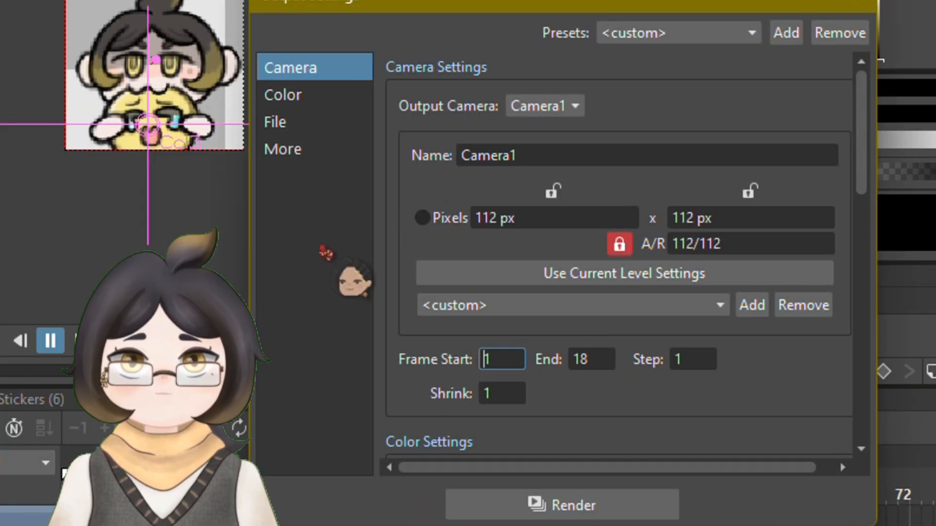
scroll(414, 355, "down", 2)
scroll(407, 346, "down", 2)
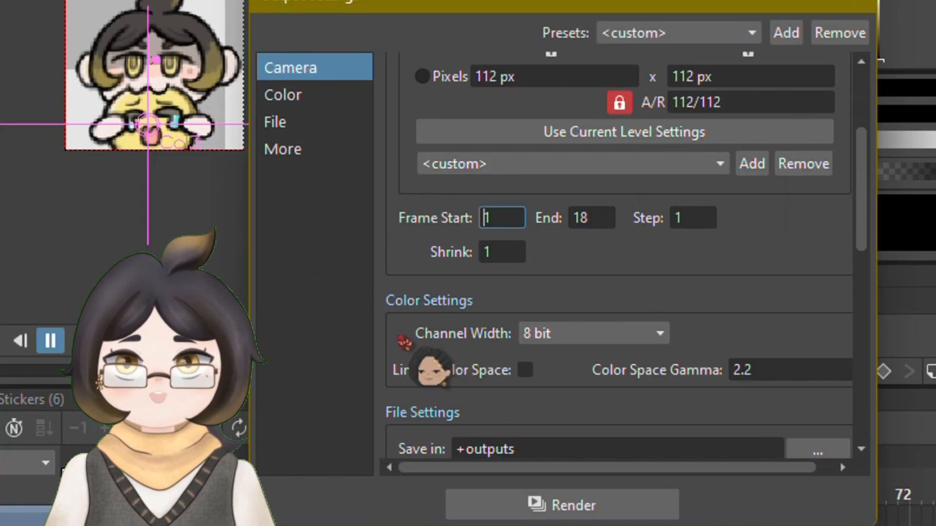
left_click(536, 335)
left_click(541, 370)
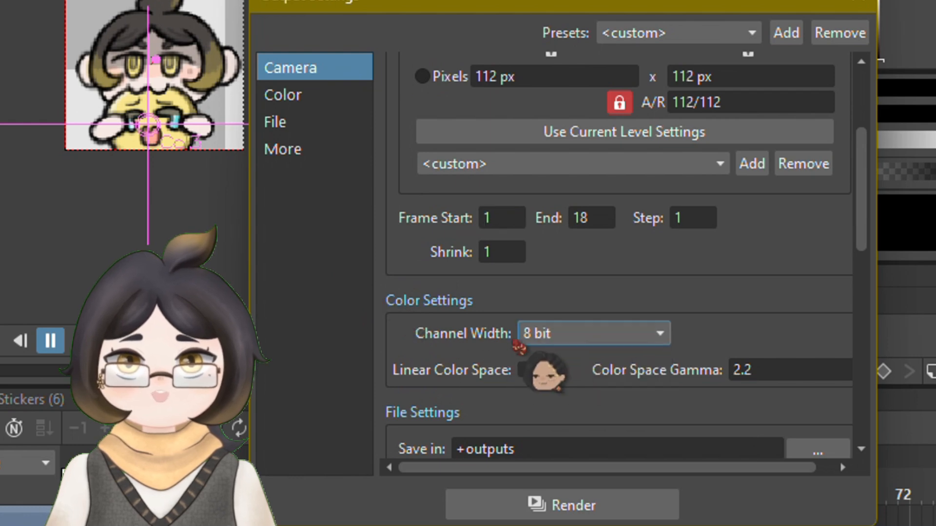
Set the output format to gif with the Desktop as save folder, and render the animation
scroll(411, 328, "down", 3)
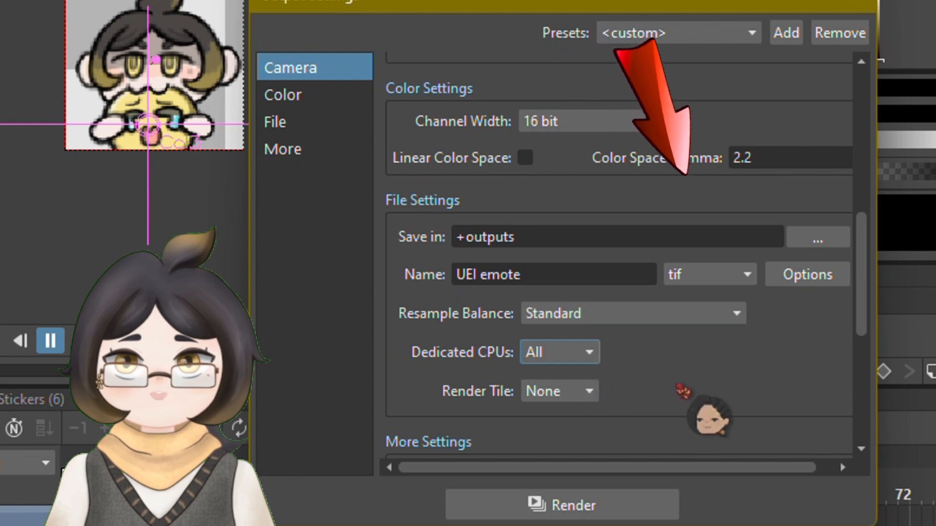
scroll(682, 386, "down", 1)
left_click(733, 206)
scroll(744, 263, "up", 2)
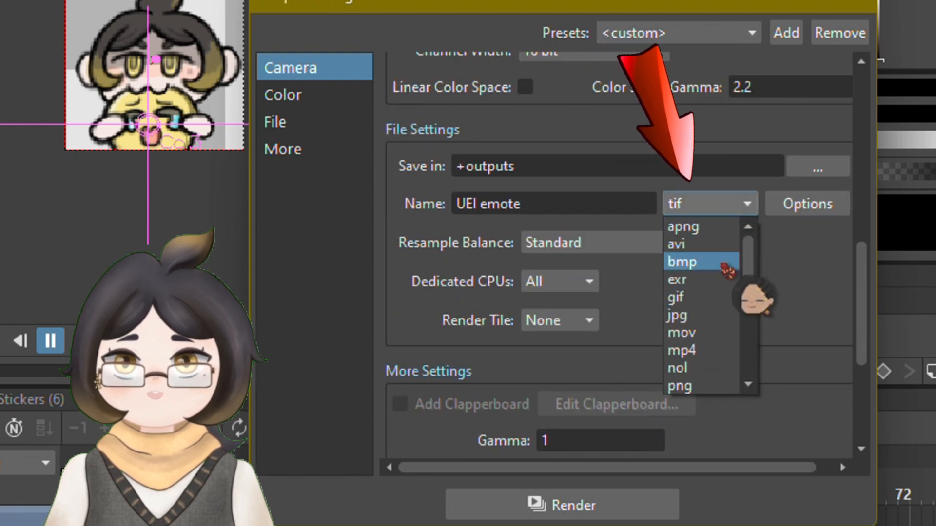
left_click(702, 303)
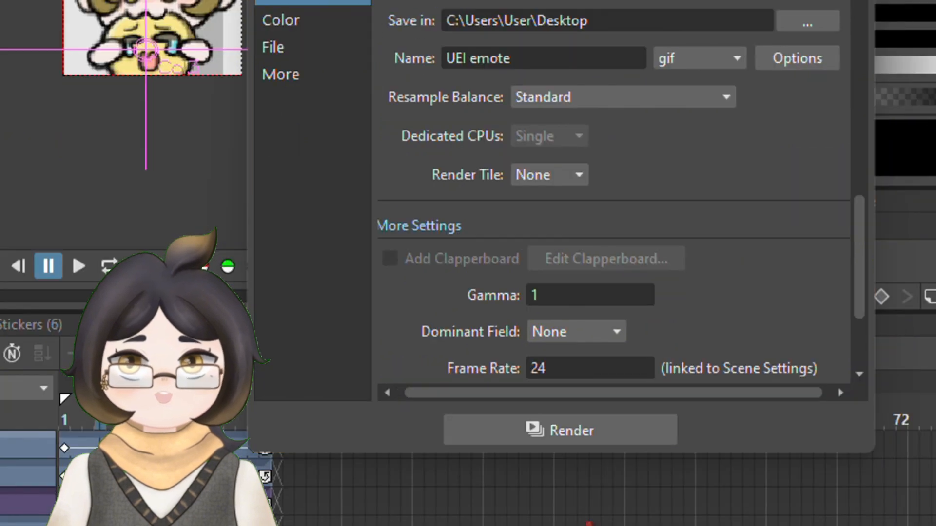
left_click(604, 439)
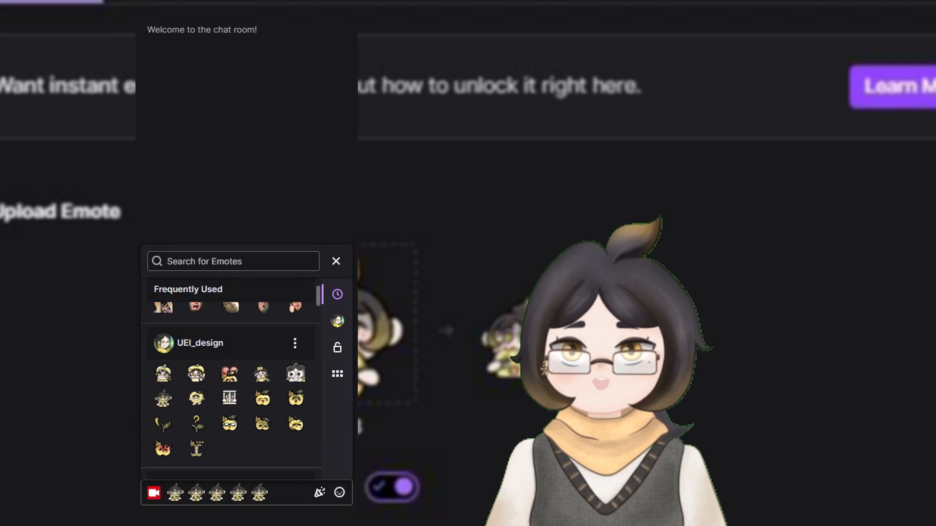
Send the five emotes entered in the Twitch chat message
key("Return")
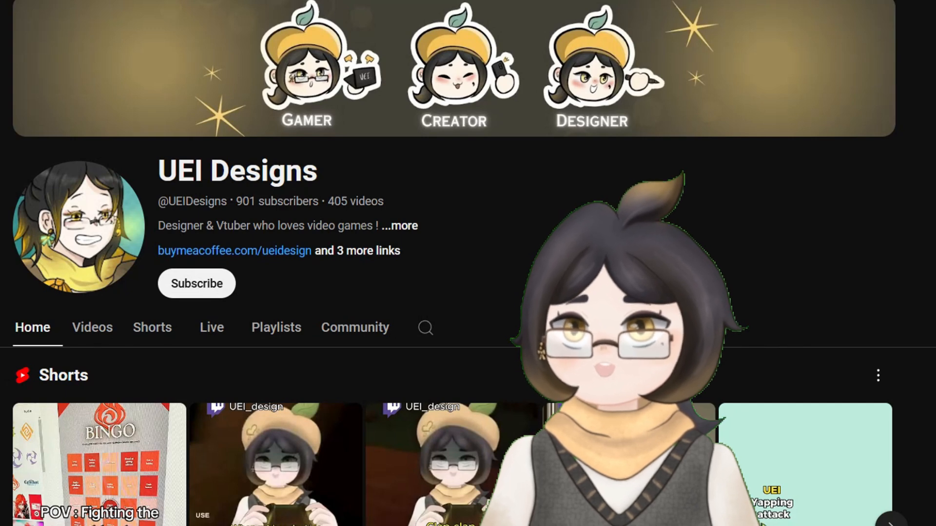
Subscribe to the UEI Designs channel on YouTube
left_click(206, 290)
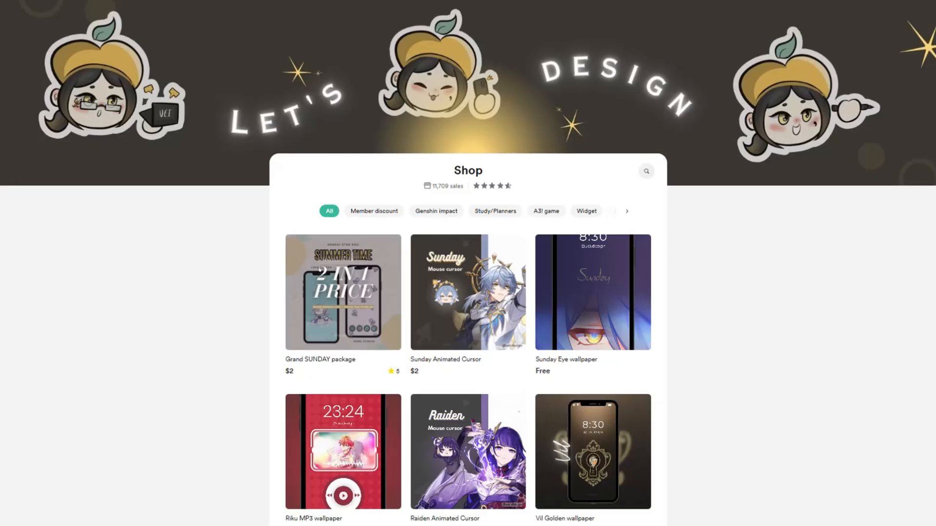
Browse the shop's wallpapers, animated cursors and recycle bin icons
scroll(468, 263, "down", 5)
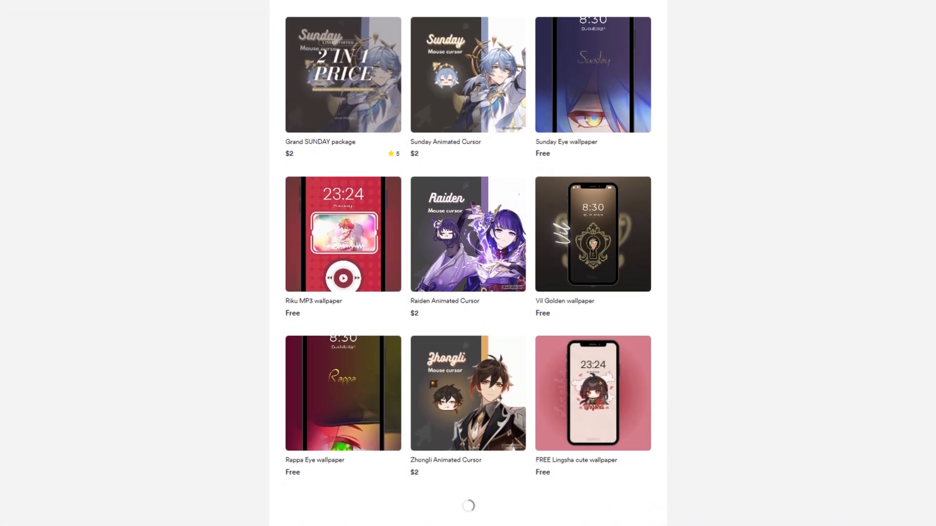
scroll(468, 263, "down", 5)
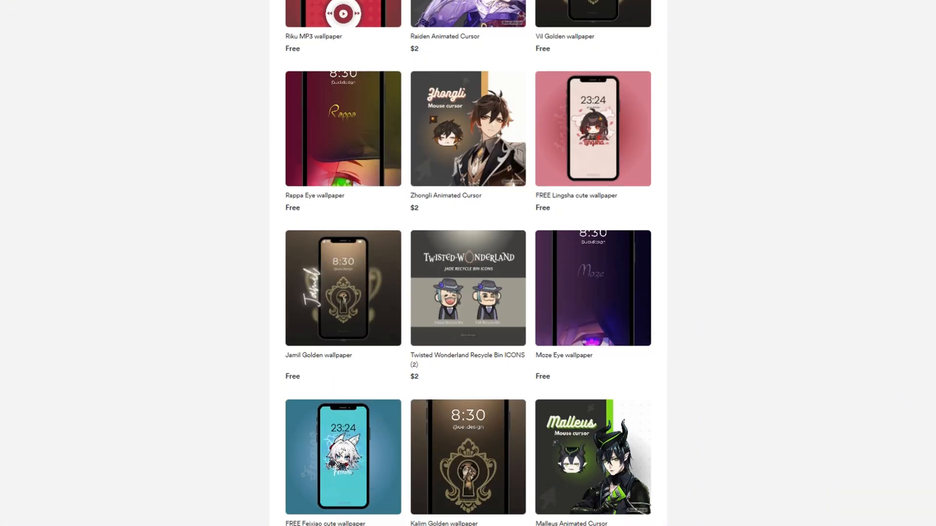
scroll(468, 263, "down", 7)
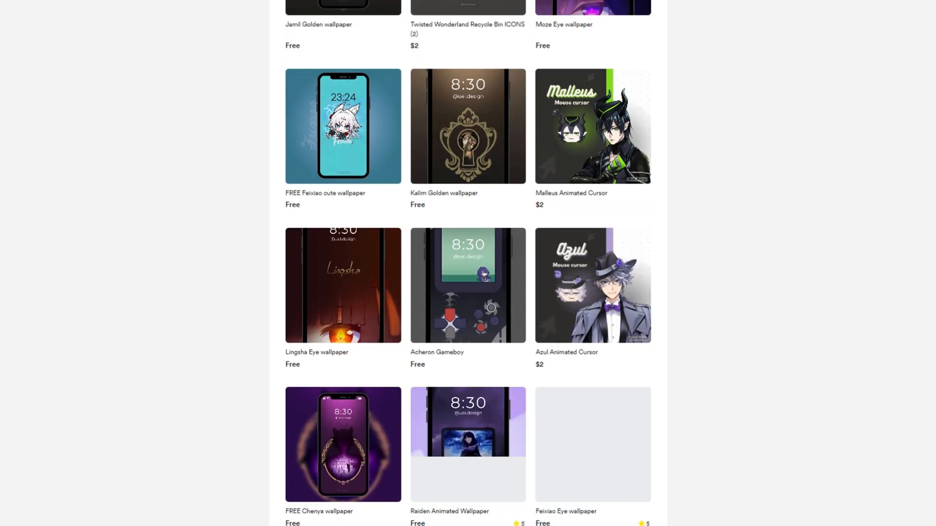
scroll(468, 263, "down", 4)
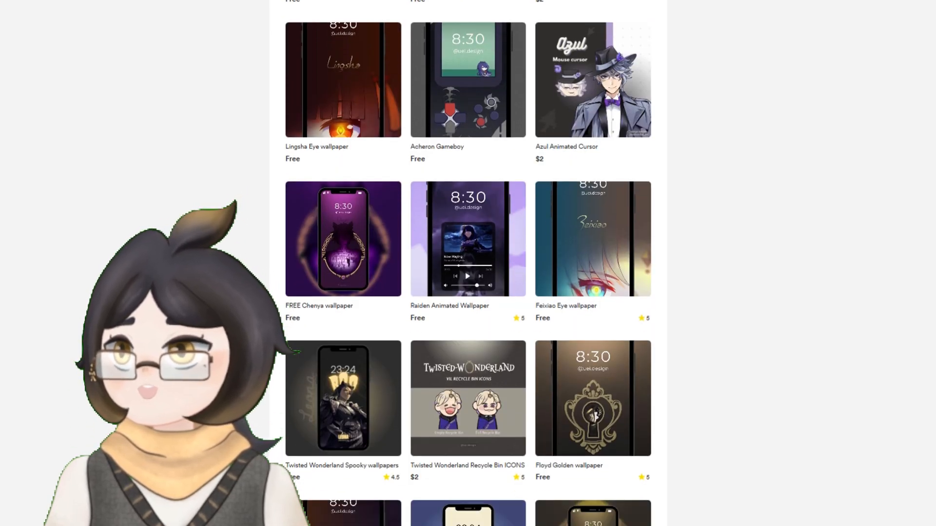
scroll(468, 263, "down", 3)
scroll(468, 263, "down", 2)
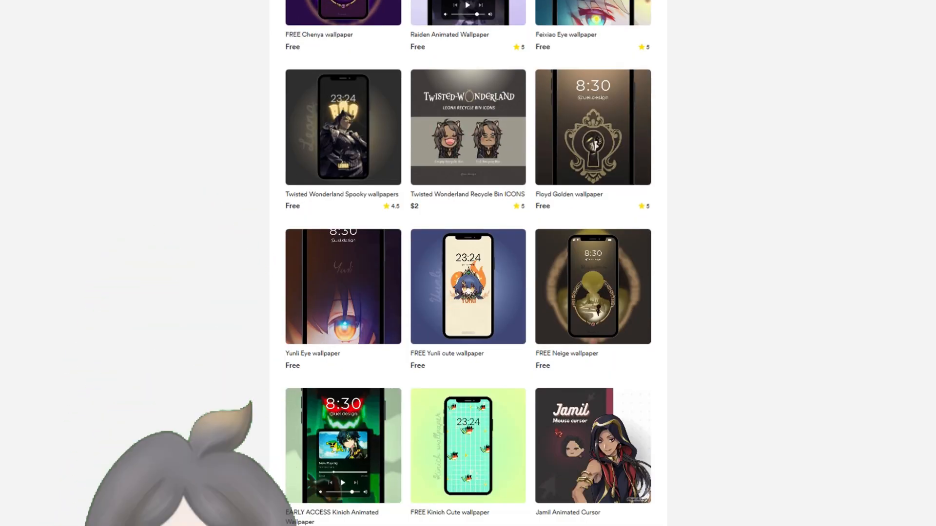
scroll(468, 263, "down", 4)
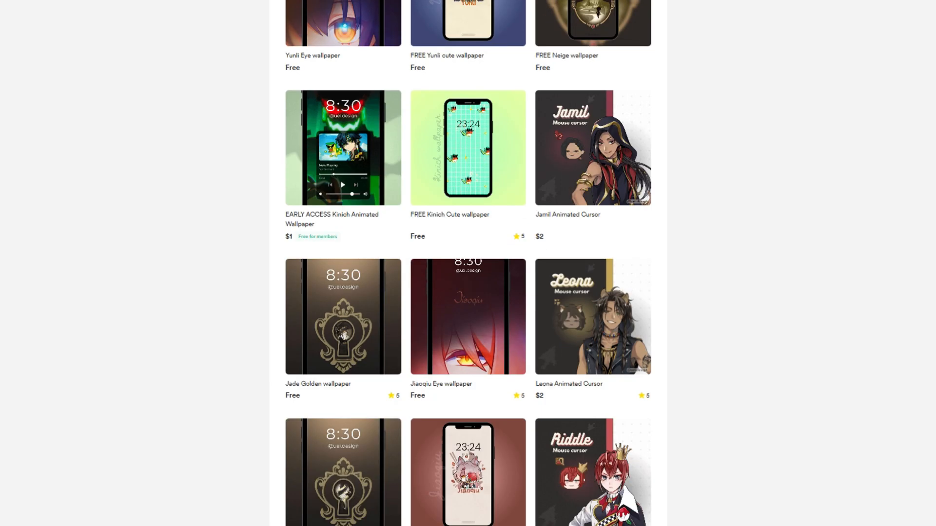